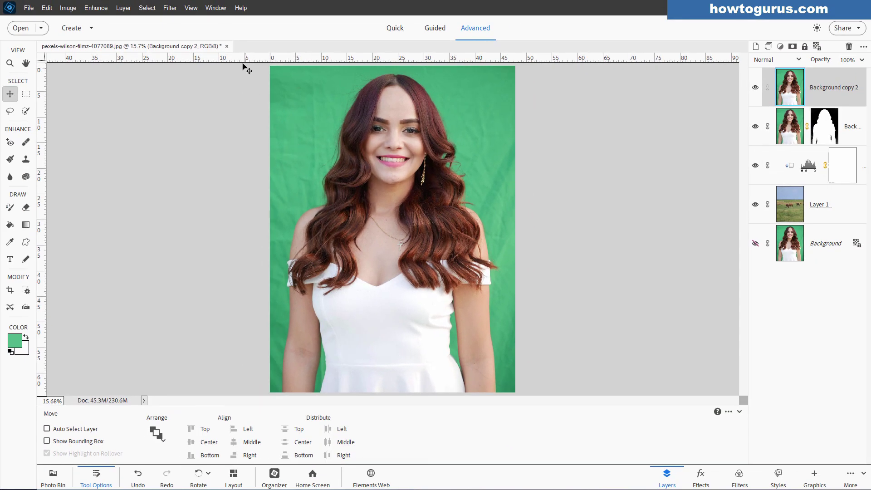
# - Look through the Select menu, then open the Elements+ Selections tool from the Effects panel
pyautogui.click(146, 7)
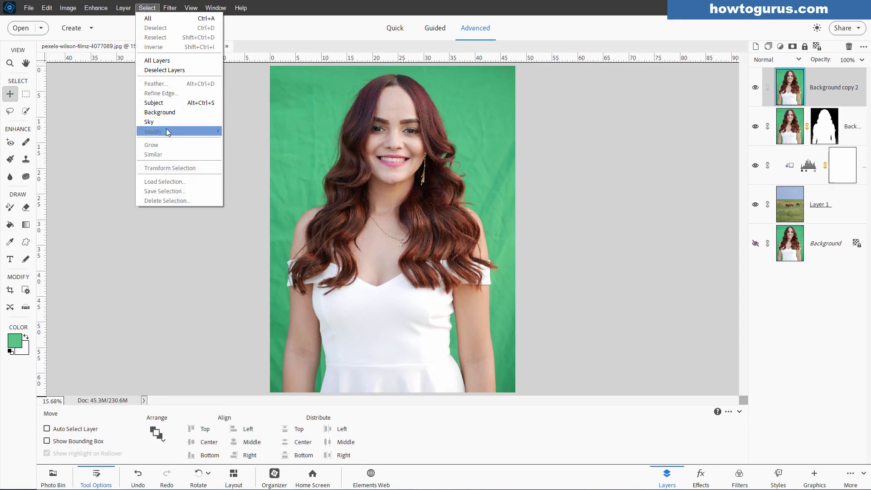
pyautogui.click(603, 123)
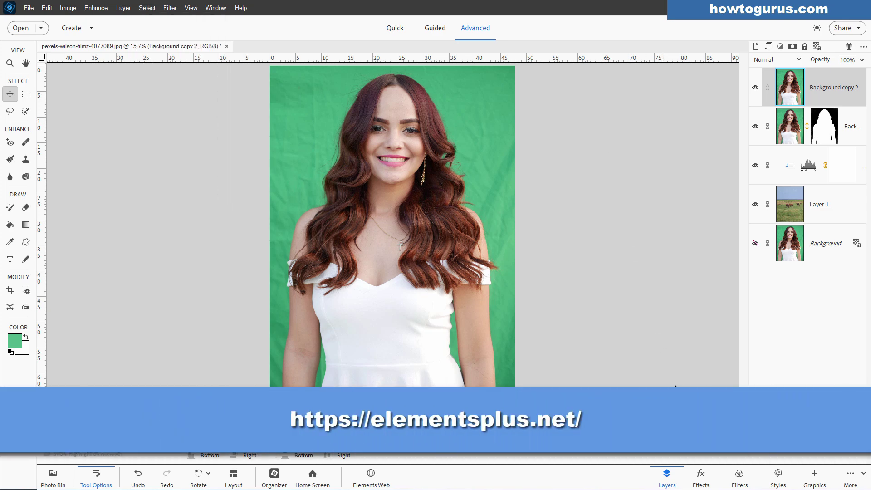
pyautogui.click(703, 479)
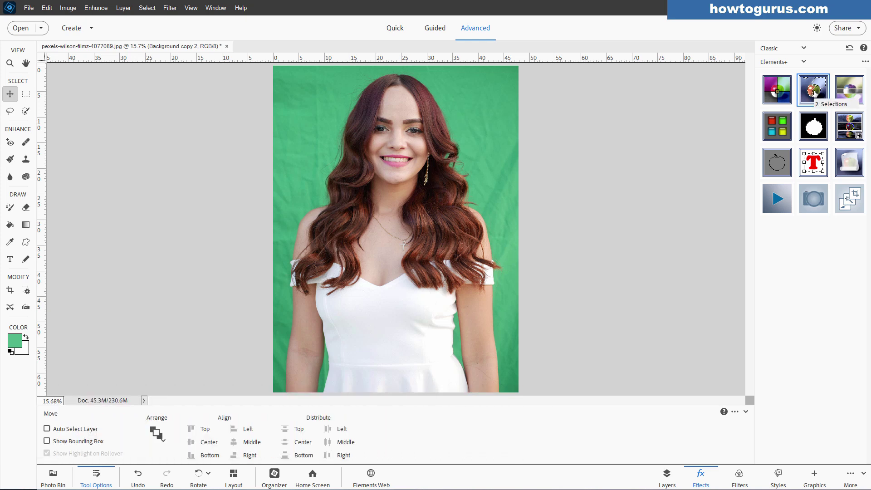
pyautogui.doubleClick(812, 89)
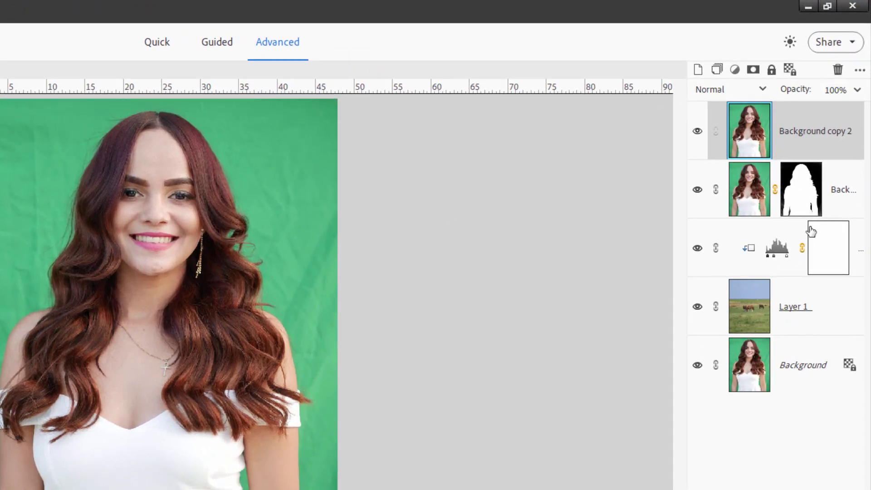
# - Delete the top four layers, leaving only Background
pyautogui.keyDown('shift'); pyautogui.click(834, 307); pyautogui.keyUp('shift')
pyautogui.press('Delete')
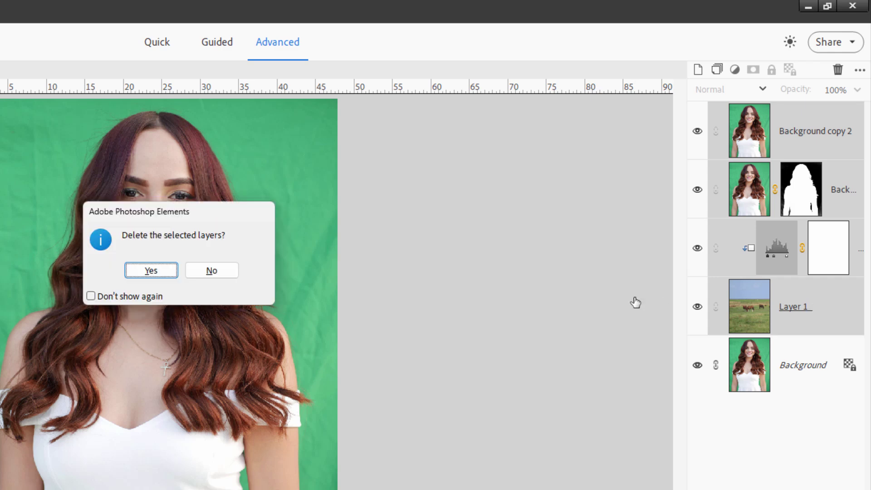
pyautogui.click(150, 270)
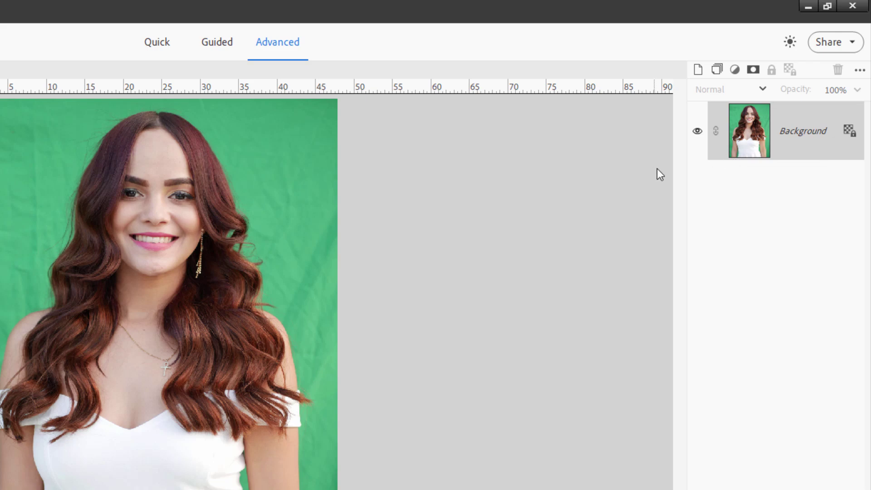
# - Duplicate the Background layer as Background copy
pyautogui.rightClick(791, 131)
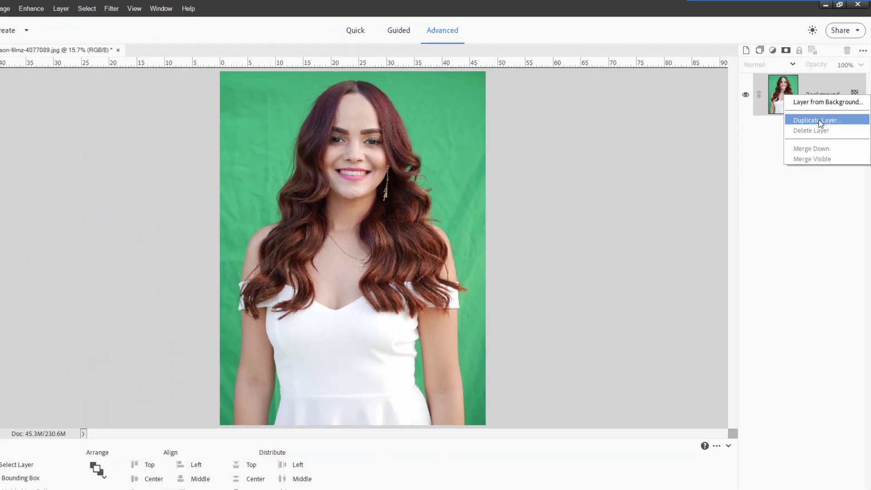
pyautogui.click(796, 165)
pyautogui.press('Return')
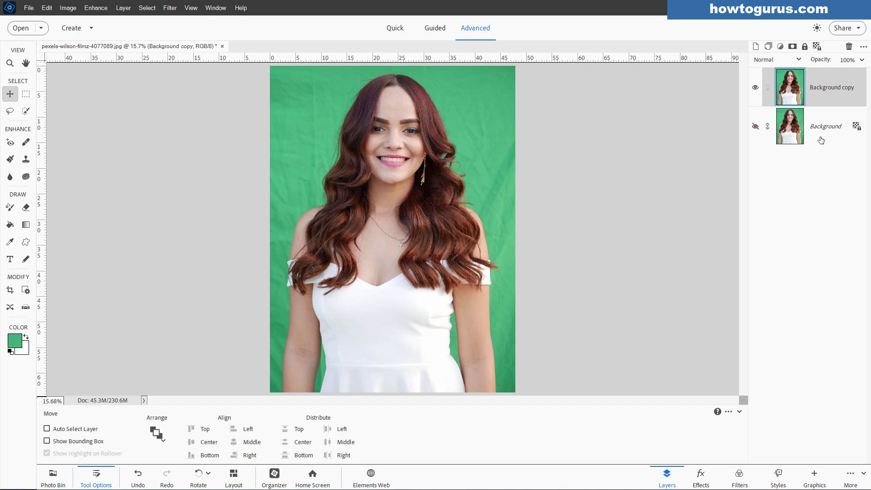
# - Keep the Effects panel on Elements+ and Classic, open 2. Selections, and move its dialog aside
pyautogui.click(699, 479)
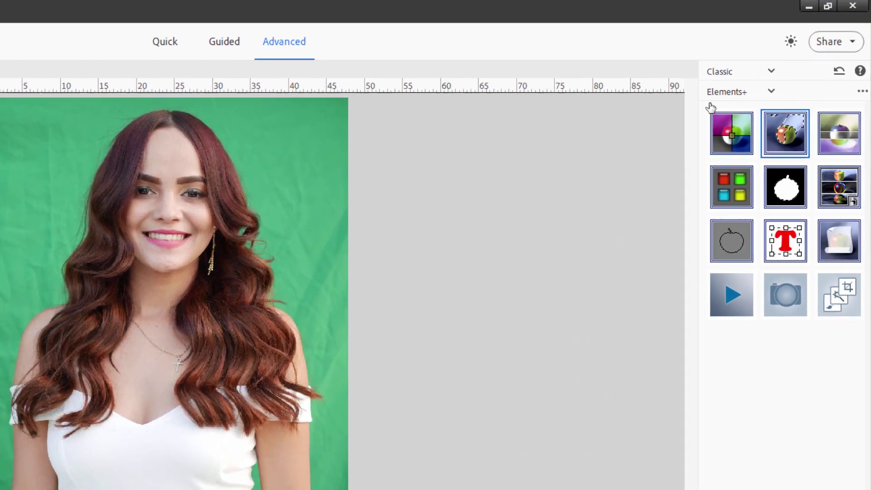
pyautogui.click(770, 92)
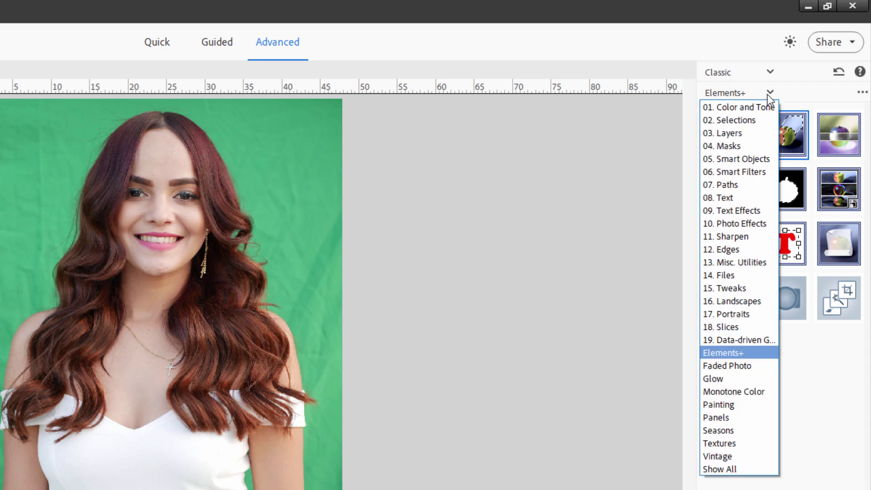
pyautogui.click(765, 92)
pyautogui.click(769, 73)
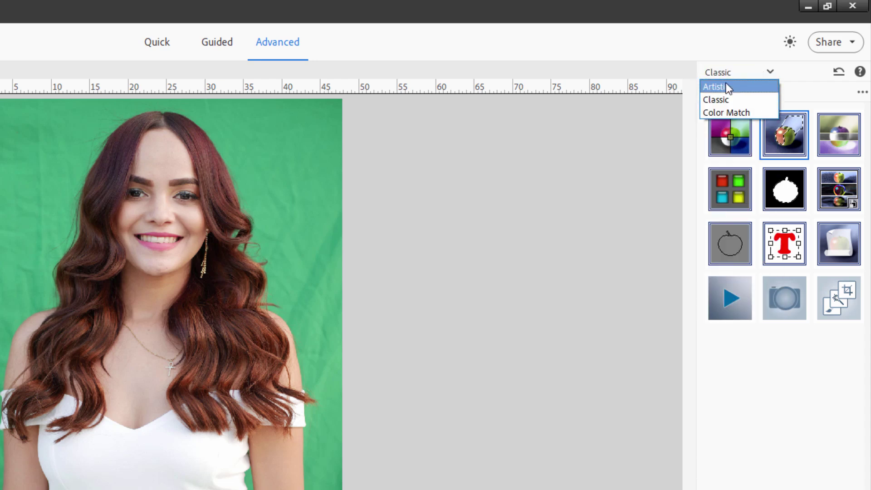
pyautogui.click(771, 73)
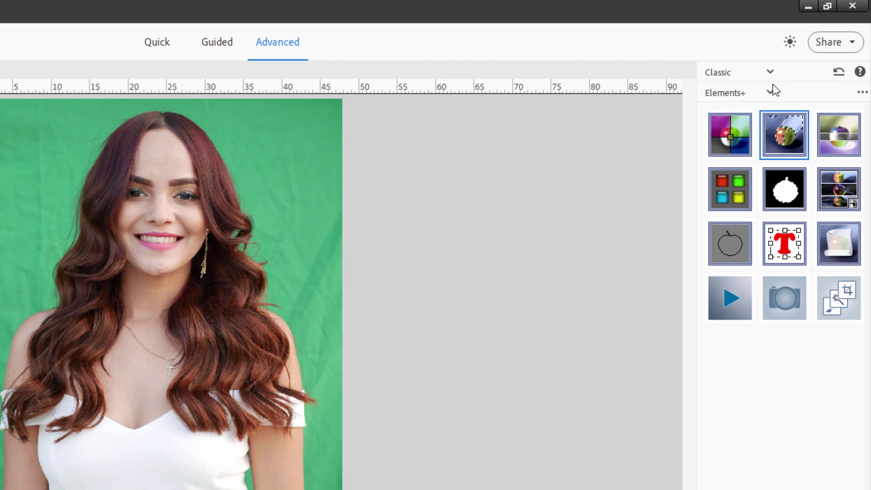
pyautogui.click(781, 137)
pyautogui.moveTo(479, 156); pyautogui.dragTo(434, 154)
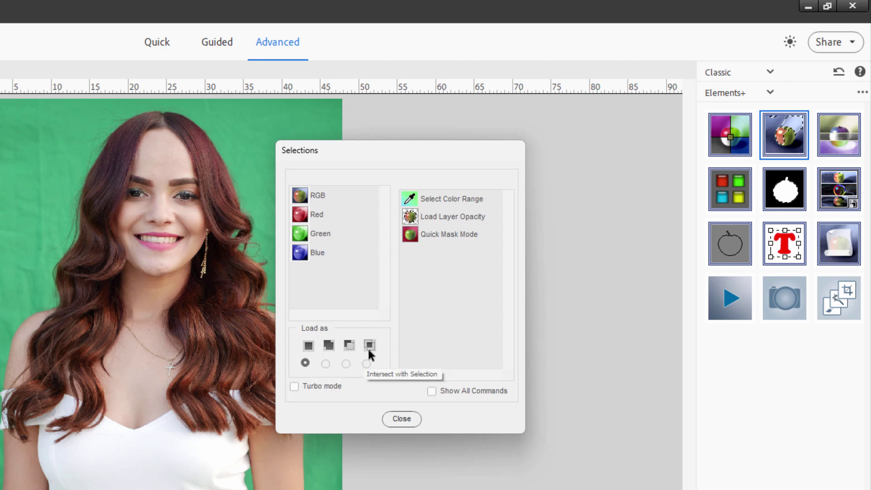
# - Start Select Color Range, sample the green backdrop, and set Fuzziness to about 22
pyautogui.click(431, 198)
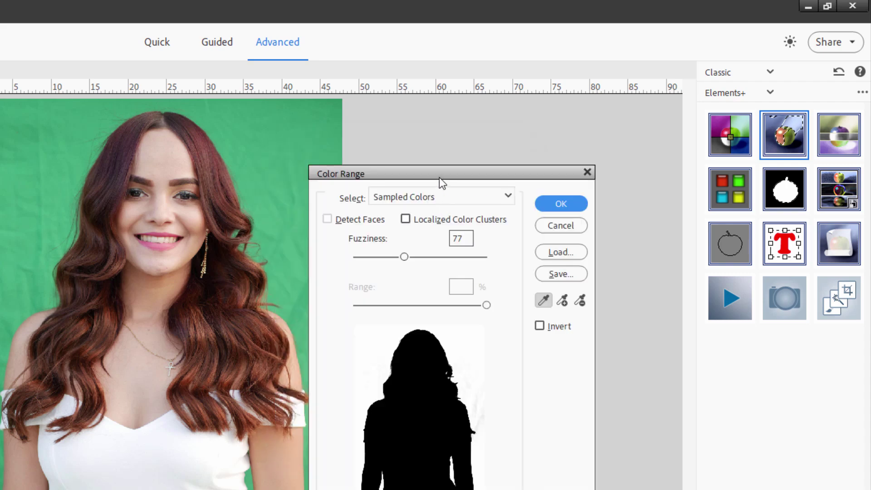
pyautogui.moveTo(438, 178); pyautogui.dragTo(404, 180)
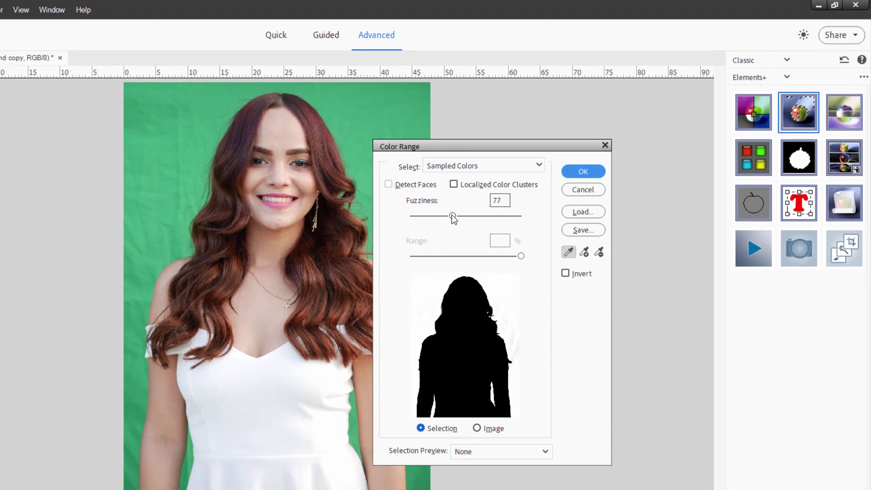
pyautogui.moveTo(452, 216); pyautogui.dragTo(401, 216)
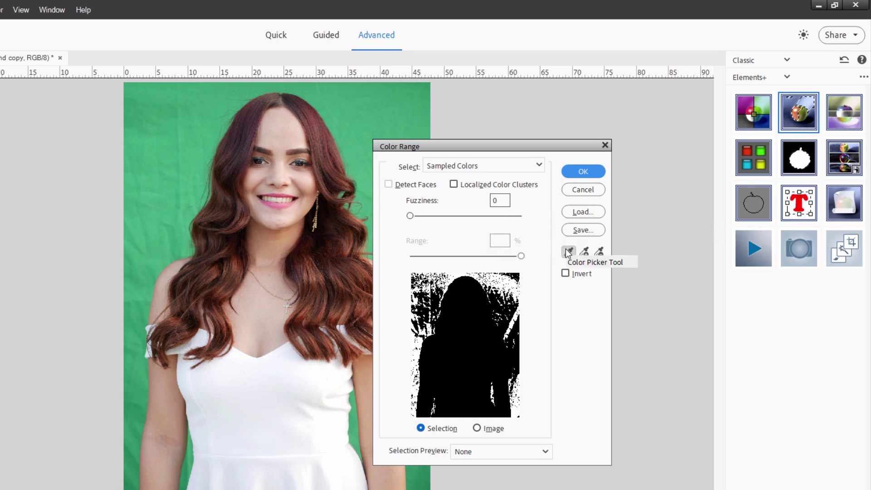
pyautogui.click(377, 122)
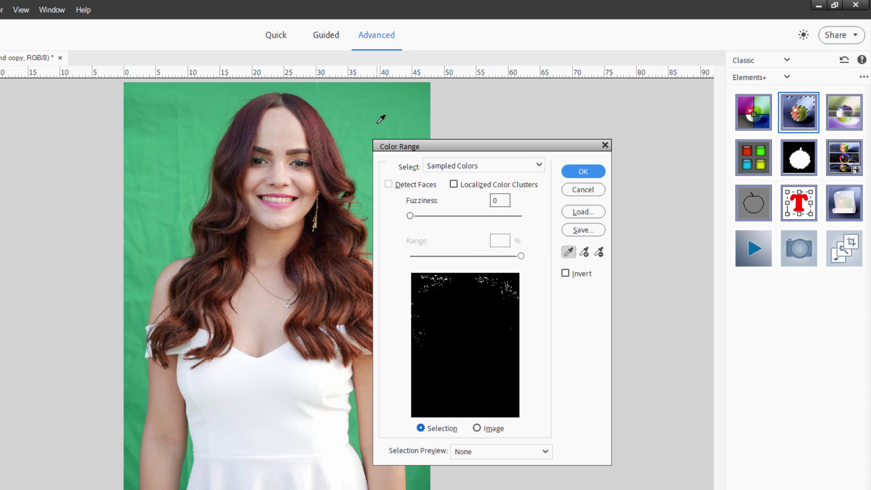
pyautogui.click(380, 120)
pyautogui.moveTo(411, 218); pyautogui.dragTo(423, 219)
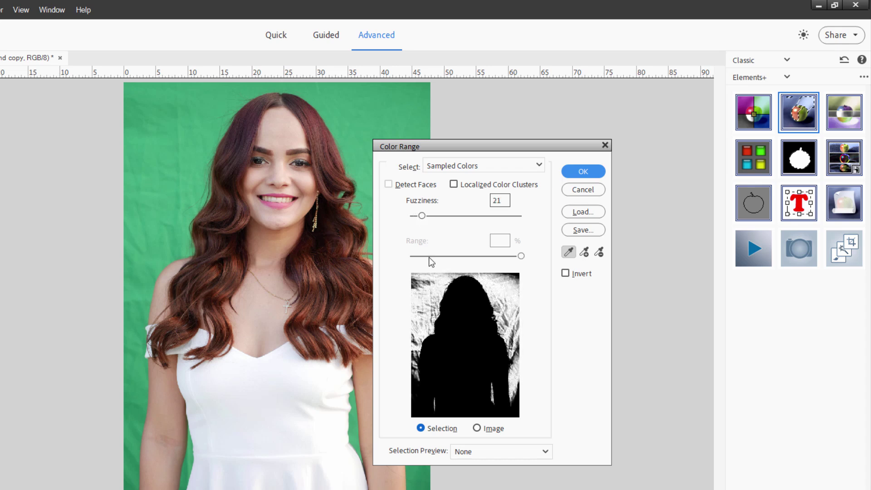
pyautogui.click(423, 216)
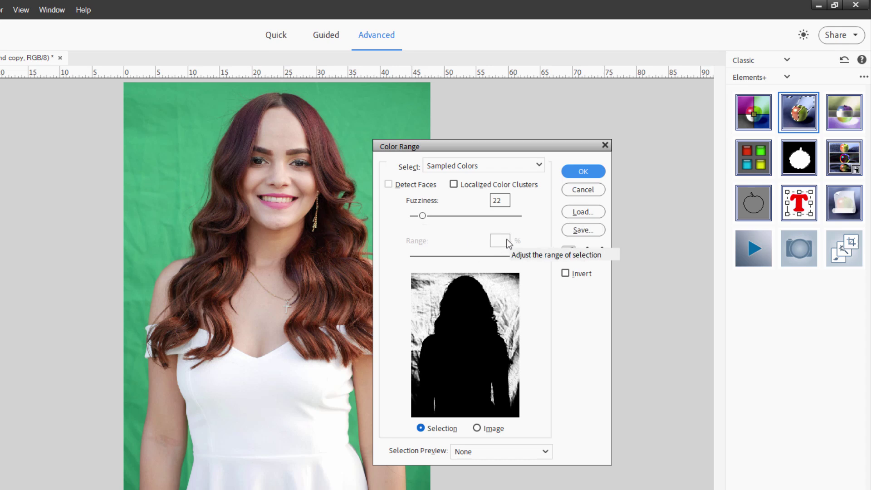
# - Add more lower-left backdrop green to the sample and raise Fuzziness to about 64
pyautogui.click(584, 252)
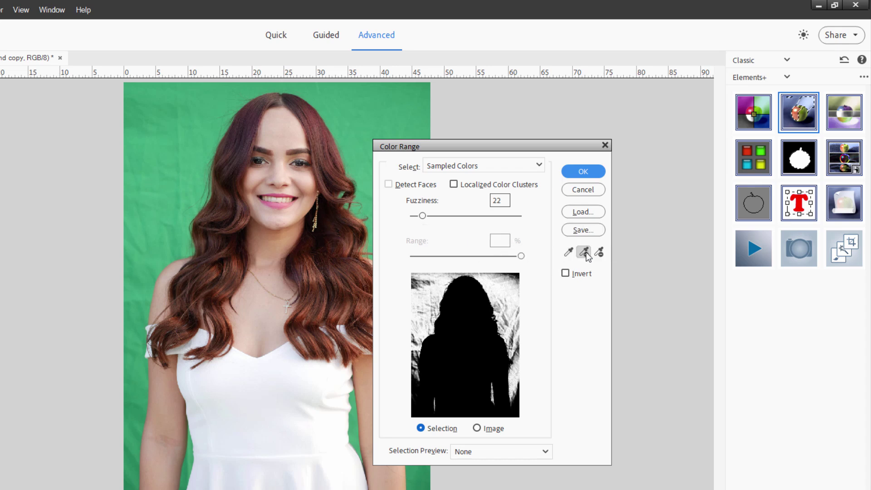
pyautogui.click(133, 477)
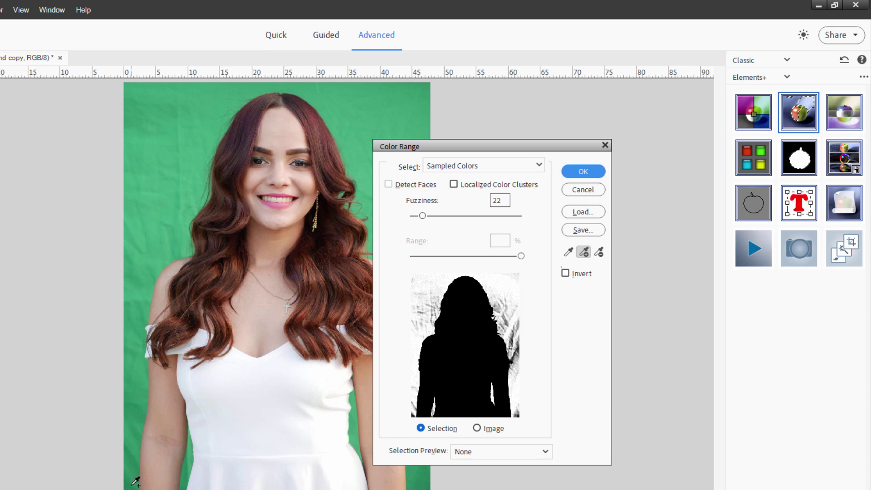
pyautogui.click(126, 460)
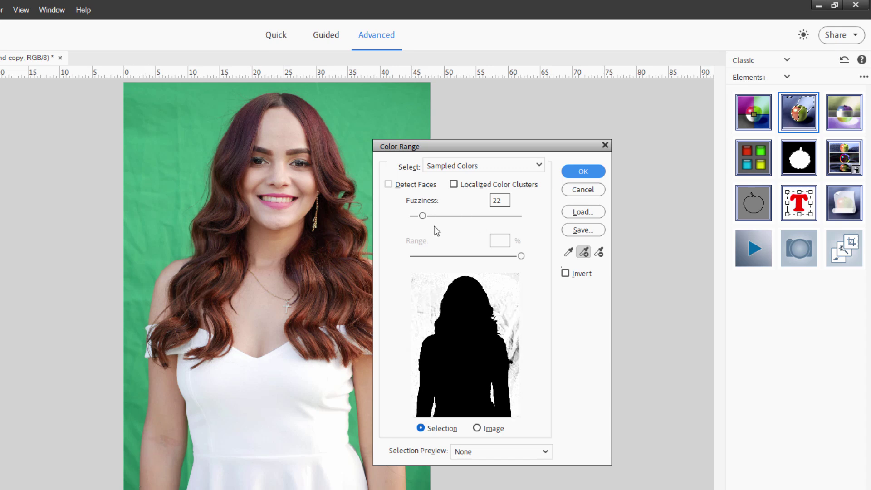
pyautogui.moveTo(425, 220); pyautogui.dragTo(442, 218)
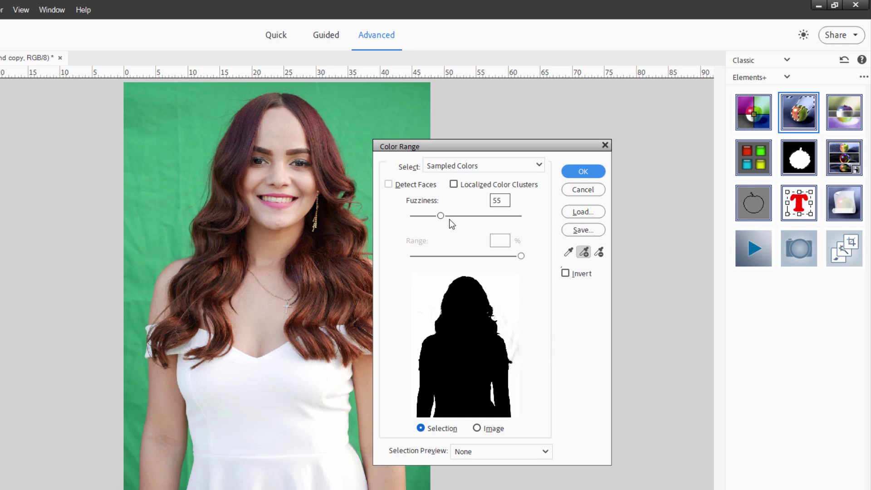
pyautogui.moveTo(441, 217)
pyautogui.mouseDown()
pyautogui.moveTo(417, 216)
pyautogui.moveTo(447, 217)
pyautogui.mouseUp()
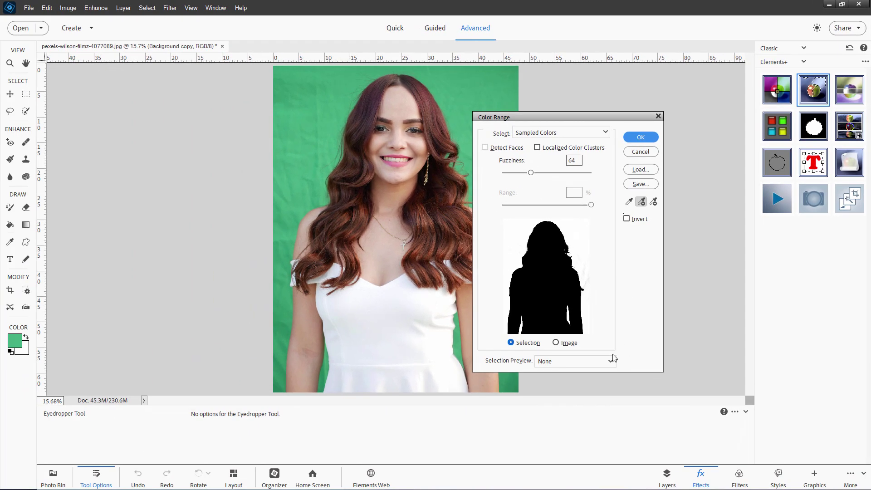
# - Preview the selection as Grayscale, Black Matte, White Matte, Quick Mask, then None, and tick Invert
pyautogui.click(612, 362)
pyautogui.click(567, 383)
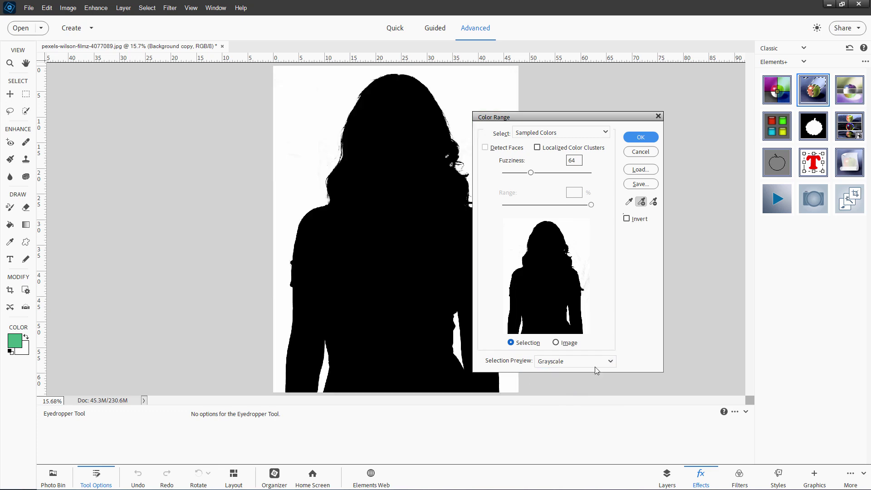
pyautogui.click(596, 366)
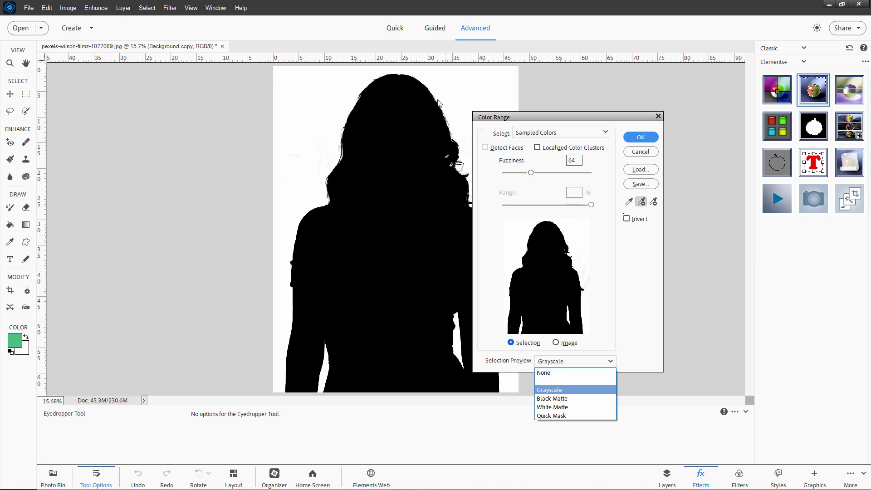
pyautogui.click(572, 399)
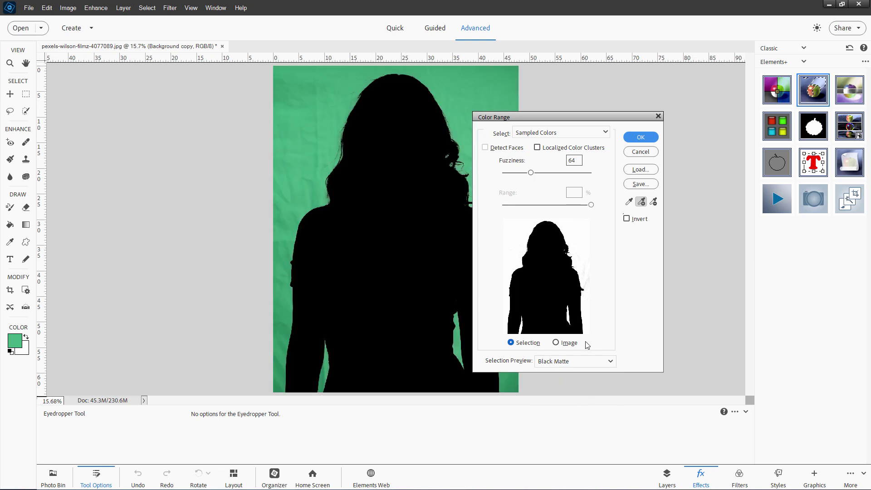
pyautogui.click(572, 363)
pyautogui.click(569, 409)
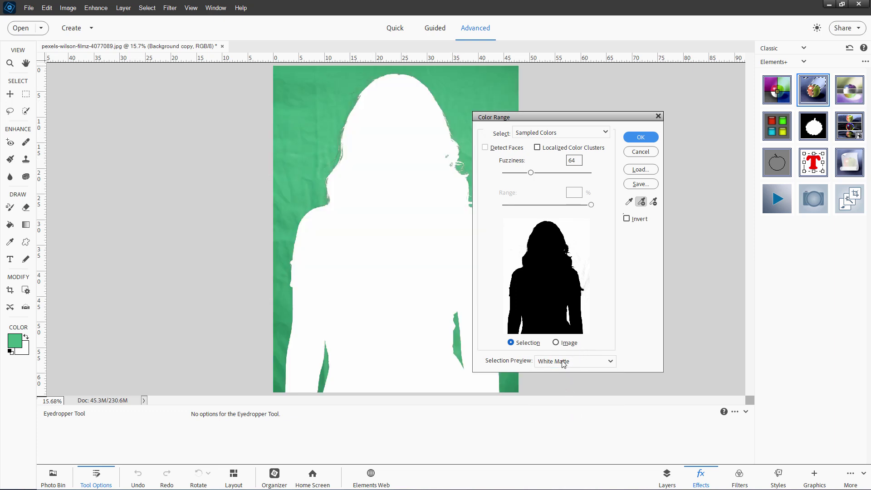
pyautogui.click(563, 363)
pyautogui.click(566, 420)
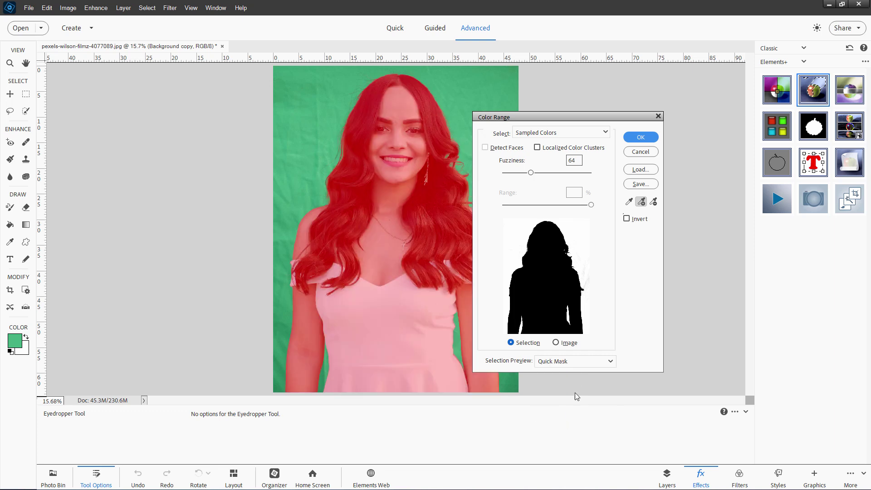
pyautogui.click(570, 363)
pyautogui.click(569, 372)
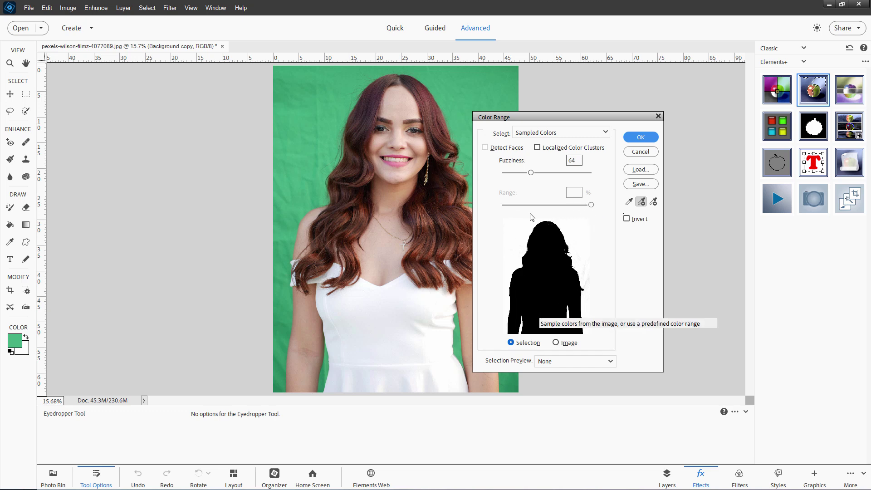
pyautogui.click(626, 219)
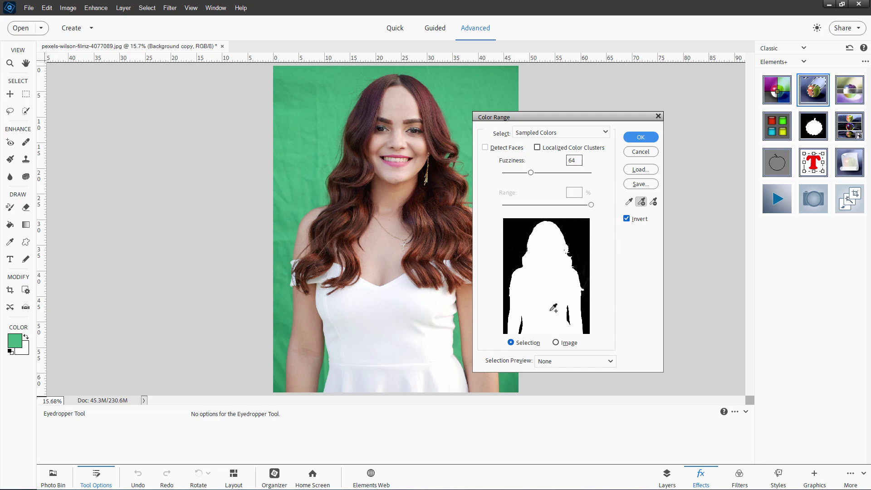
# - Accept the Color Range selection and add a layer mask to Background copy from it
pyautogui.click(638, 138)
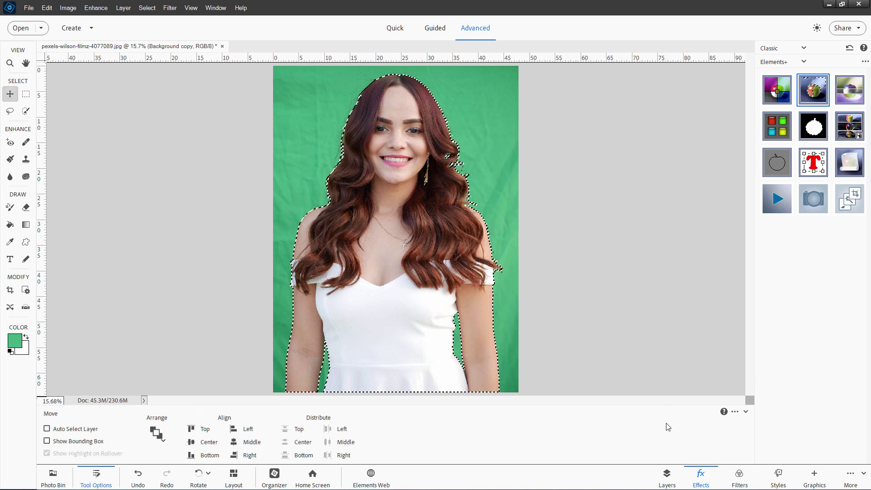
pyautogui.click(667, 476)
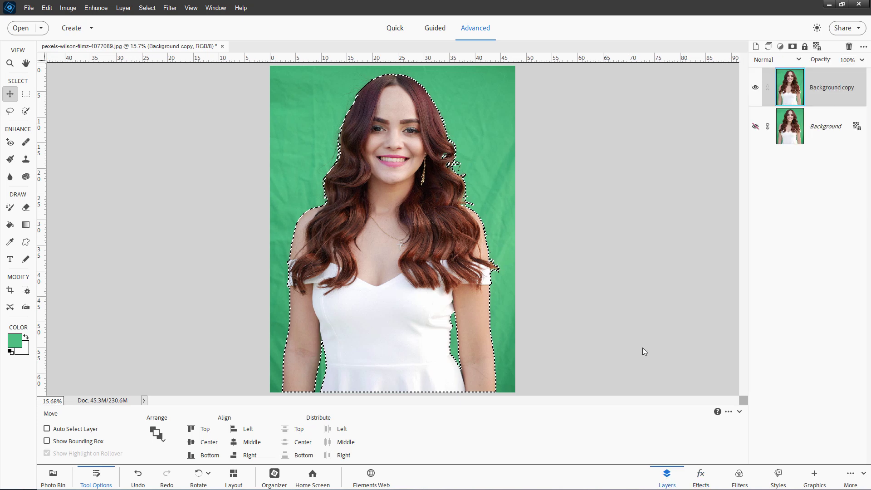
pyautogui.click(792, 47)
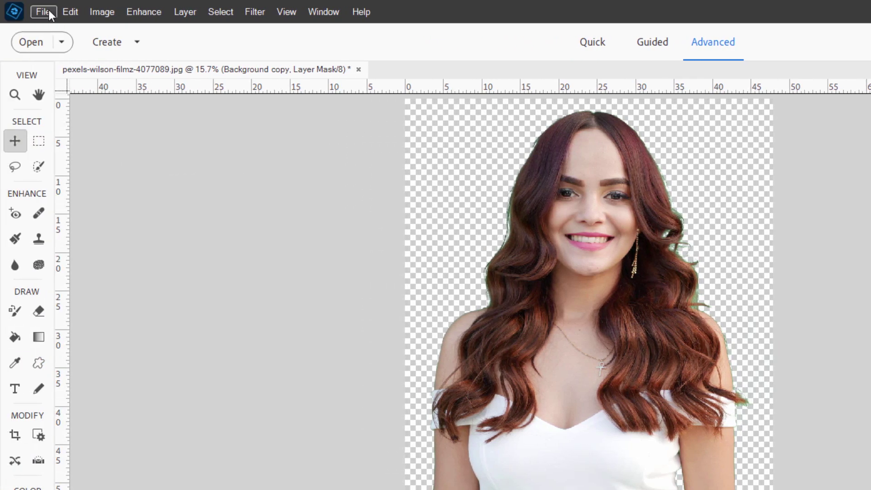
# - Save the masked document as color select.psd using Save As
pyautogui.click(48, 10)
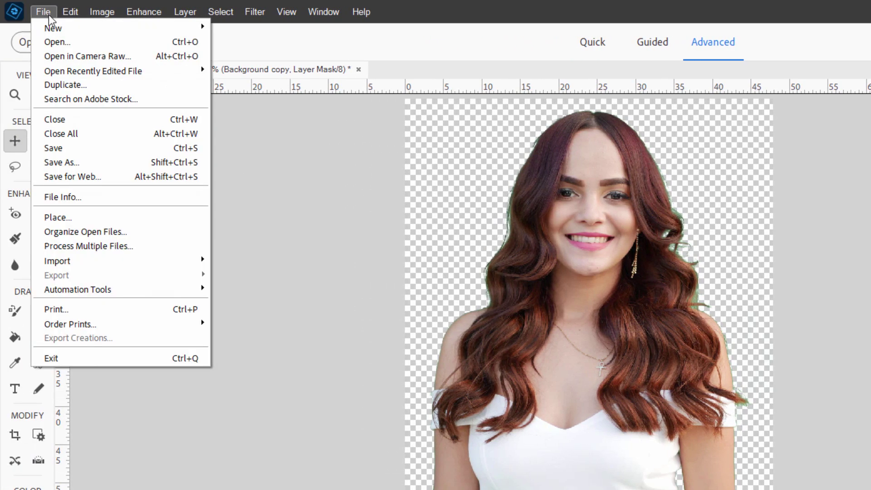
pyautogui.click(74, 161)
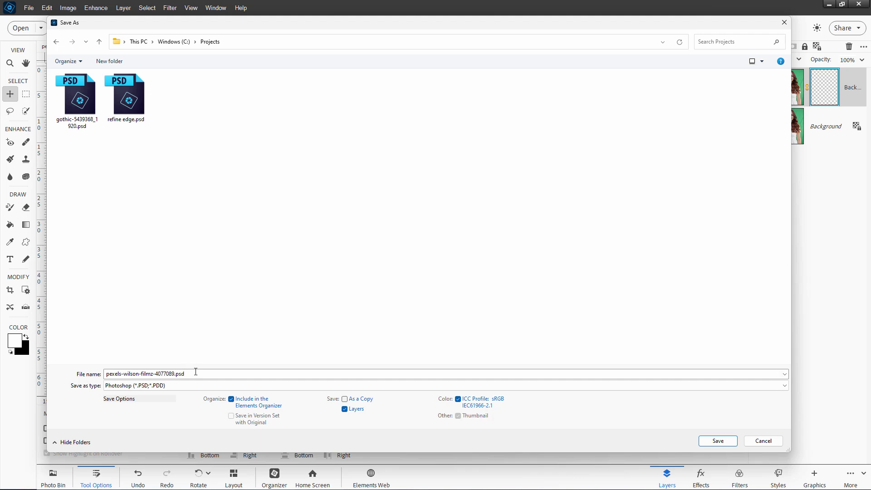
pyautogui.doubleClick(195, 371)
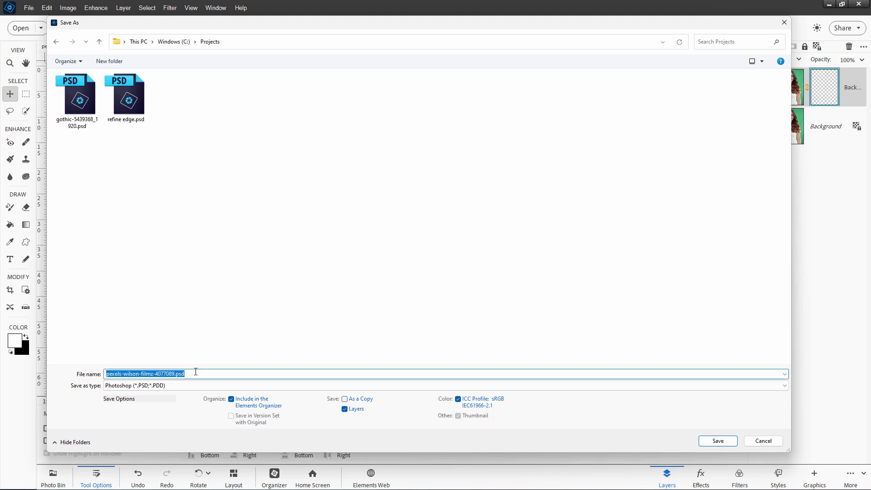
pyautogui.click(195, 372)
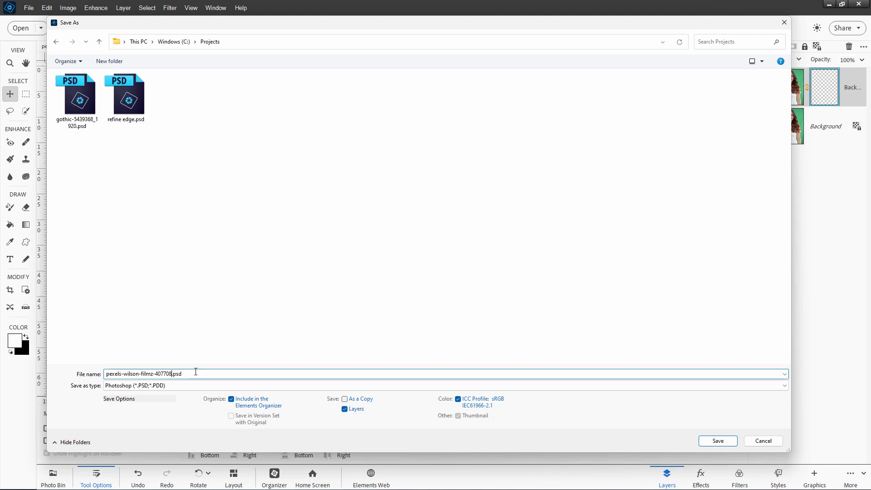
pyautogui.press('BackSpace')
pyautogui.press('BackSpace')
pyautogui.press('BackSpace')
pyautogui.press('BackSpace')
pyautogui.press('BackSpace')
pyautogui.press('BackSpace')
pyautogui.press('BackSpace')
pyautogui.press('BackSpace')
pyautogui.press('BackSpace')
pyautogui.press('Return')
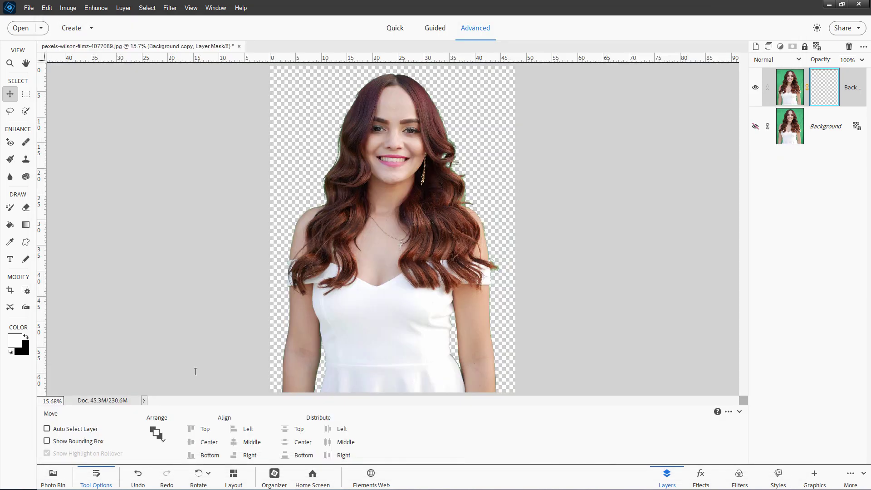
# - Close color select.psd, then reopen it from recent files and dock it as a tab
pyautogui.click(194, 47)
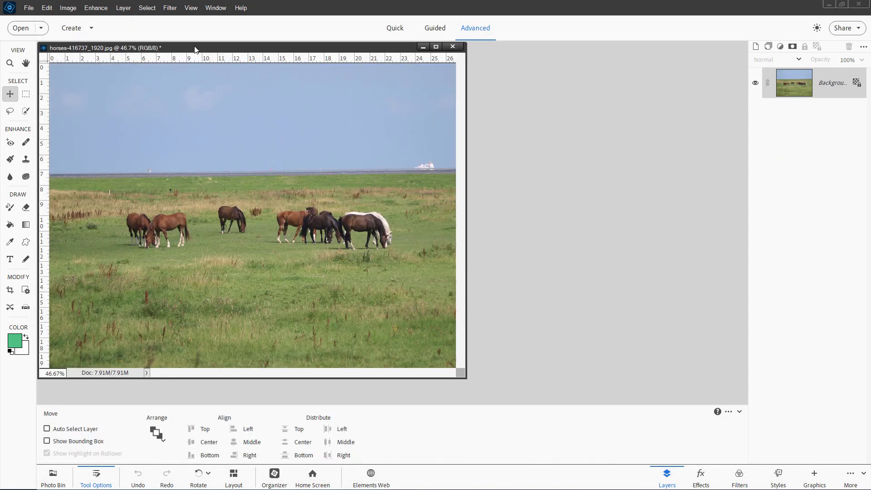
pyautogui.moveTo(196, 50); pyautogui.dragTo(224, 47)
pyautogui.click(28, 8)
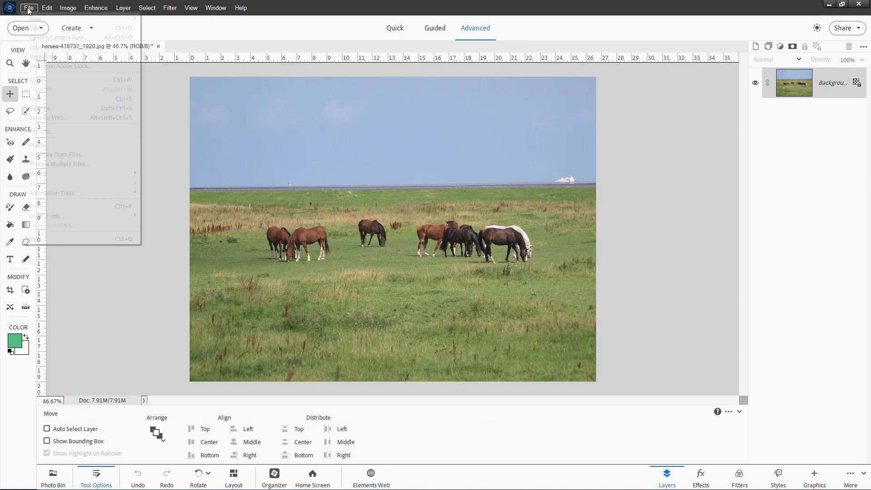
pyautogui.moveTo(65, 48)
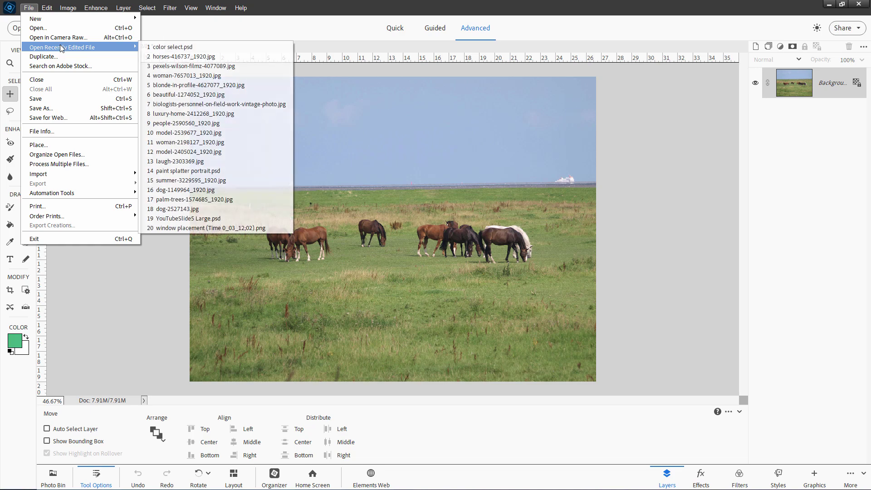
pyautogui.click(174, 48)
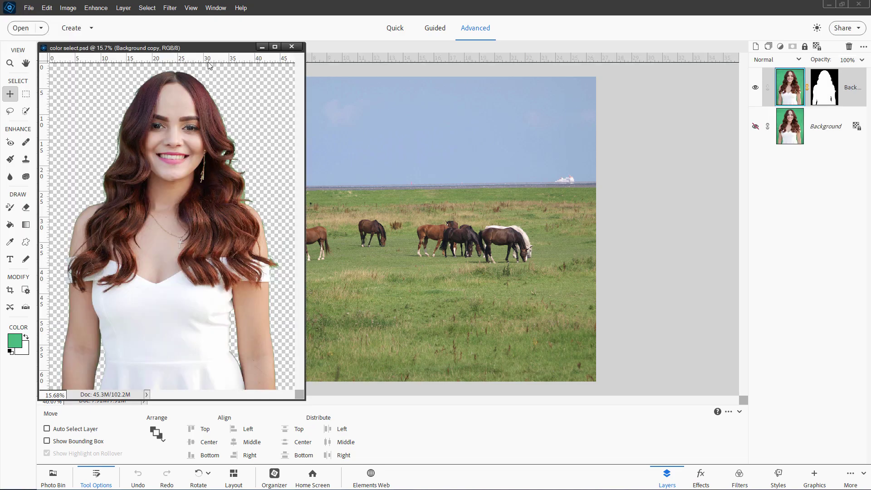
pyautogui.moveTo(209, 54); pyautogui.dragTo(325, 51)
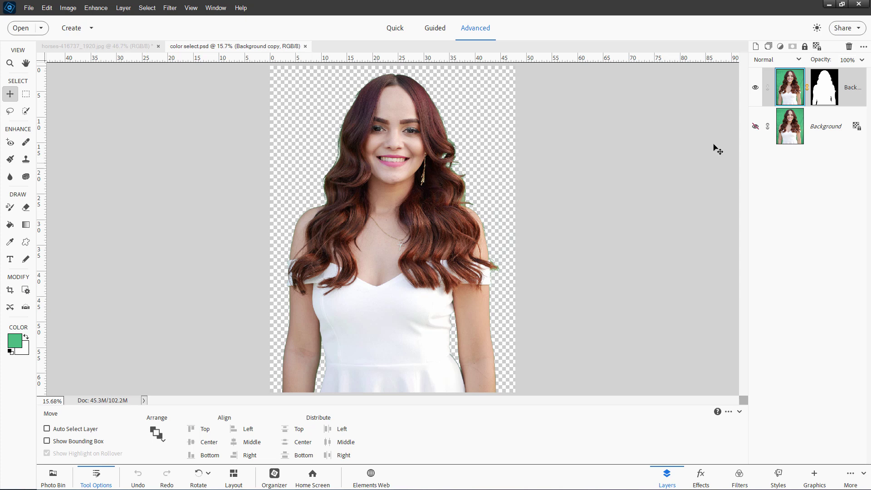
# - Select the original Background layer and switch to the horses photo via the Photo Bin
pyautogui.click(819, 129)
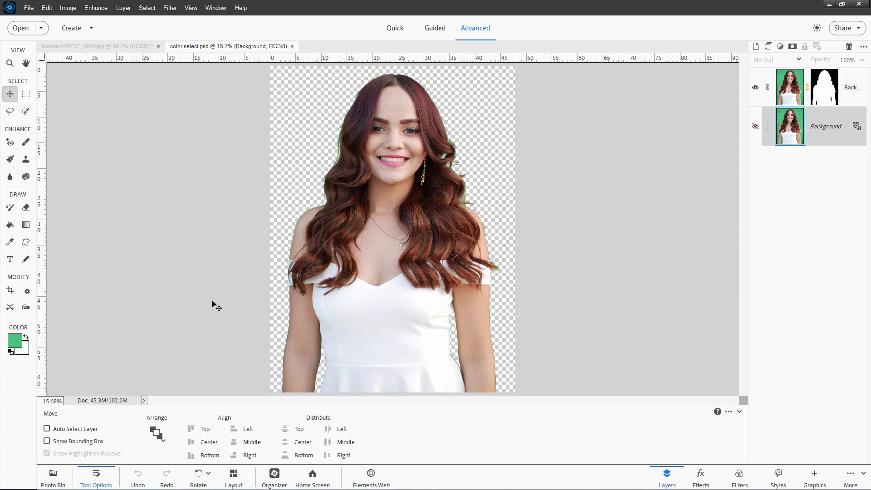
pyautogui.click(53, 478)
pyautogui.click(75, 439)
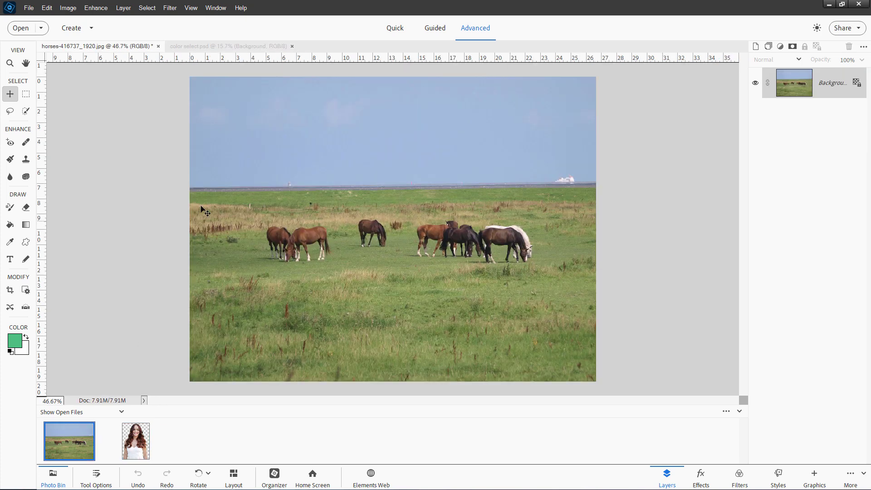
# - Copy the horses photo into color select.psd, place it below the cutout, and hide the cutout
pyautogui.click(145, 434)
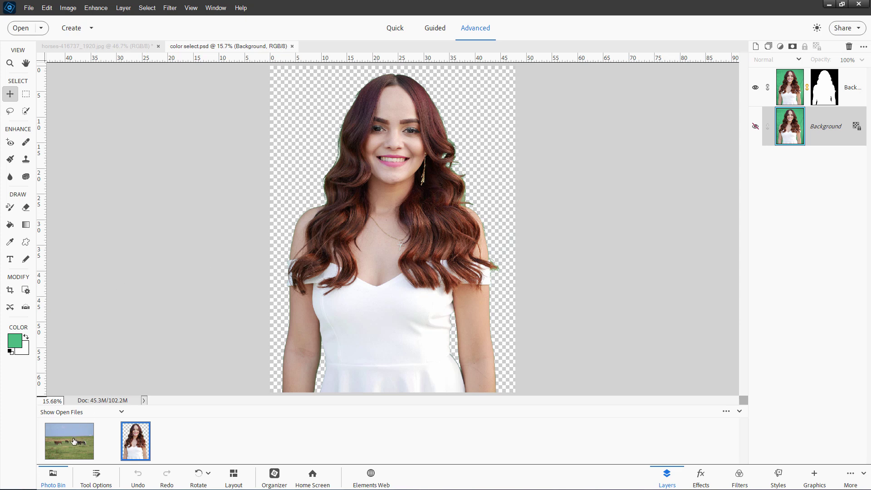
pyautogui.moveTo(74, 440); pyautogui.dragTo(327, 259)
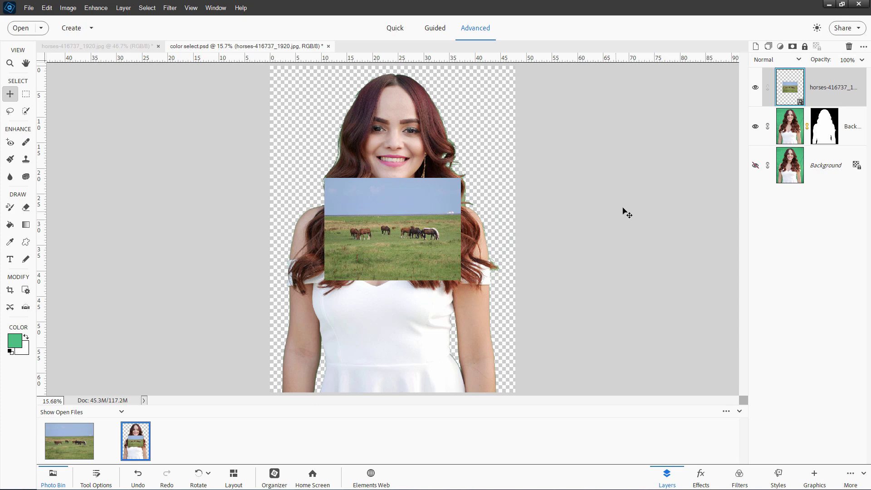
pyautogui.moveTo(818, 83); pyautogui.dragTo(811, 138)
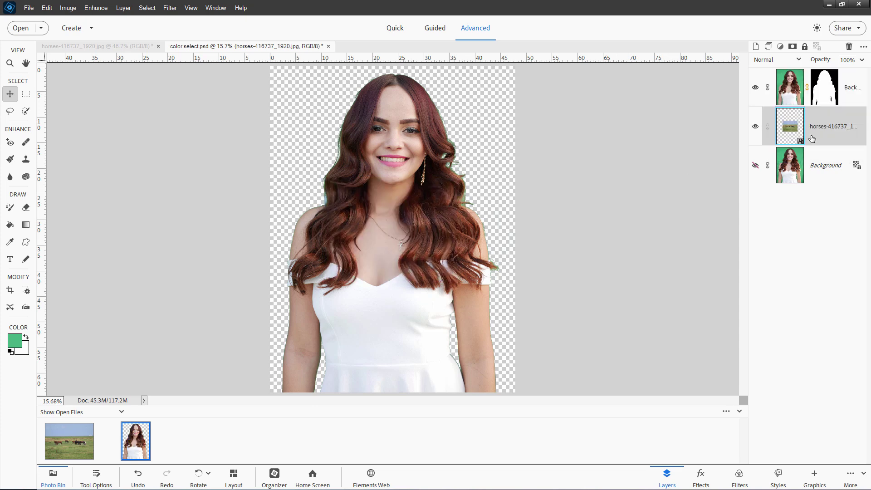
pyautogui.click(755, 87)
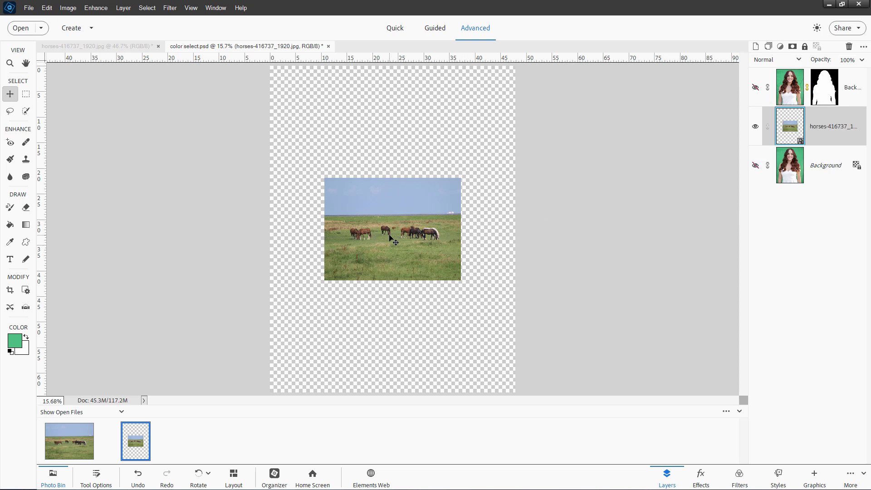
# - Scale the horse-pasture layer with Ctrl+T to fill the canvas, nudge it right, and unhide the cutout
pyautogui.hotkey('ctrl', 't')
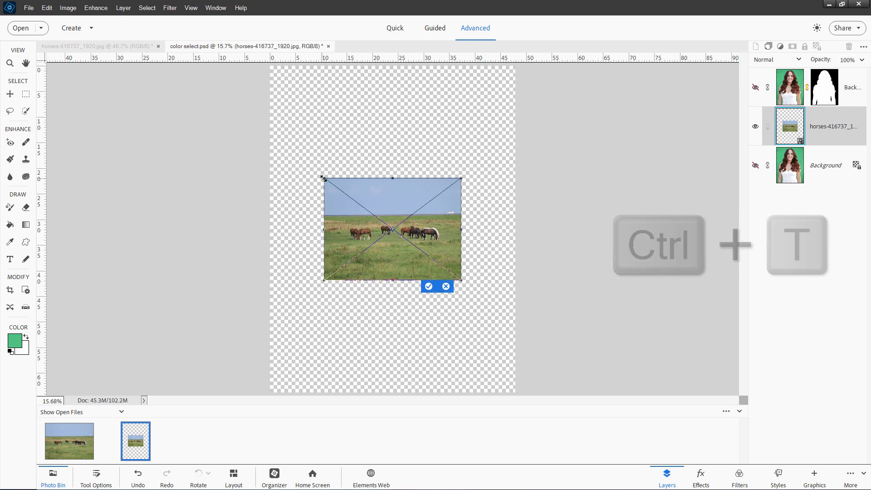
pyautogui.moveTo(323, 178); pyautogui.dragTo(184, 54)
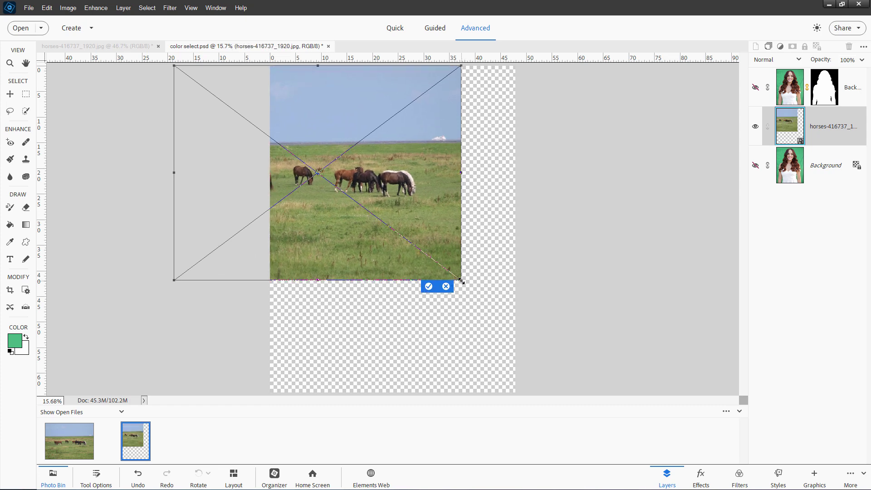
pyautogui.moveTo(461, 280); pyautogui.dragTo(587, 421)
pyautogui.click(579, 389)
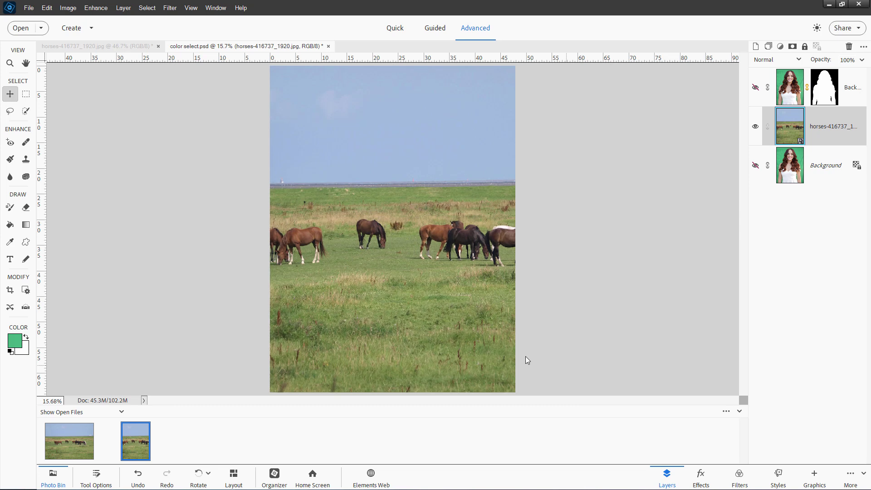
pyautogui.moveTo(373, 302)
pyautogui.mouseDown()
pyautogui.moveTo(393, 303)
pyautogui.moveTo(379, 304)
pyautogui.mouseUp()
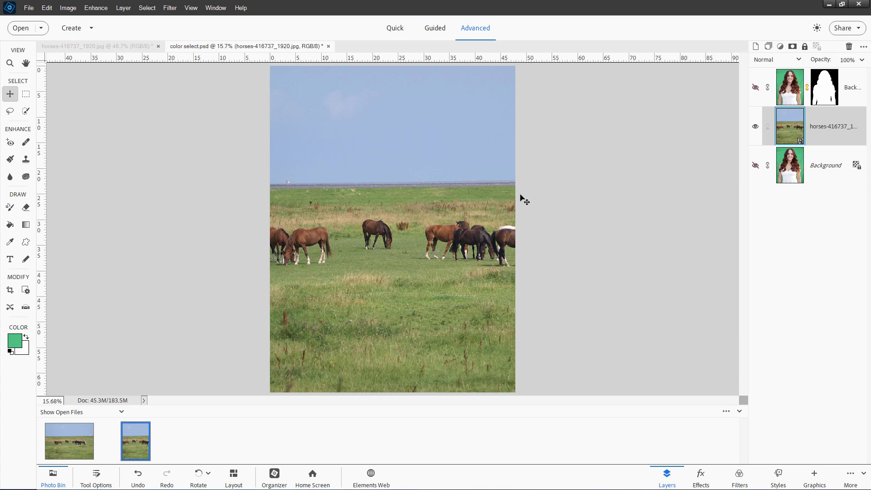
pyautogui.click(754, 87)
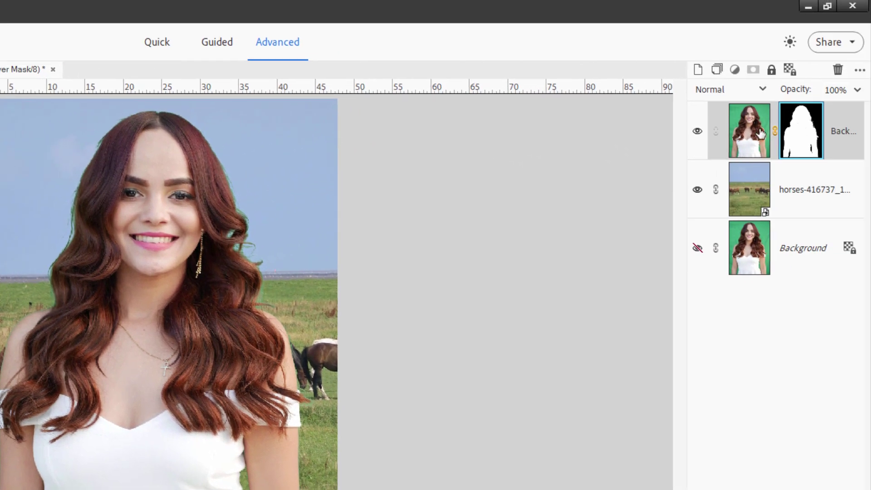
# - Zoom to 33.6% and pan to center the woman's face and hair edges
pyautogui.scroll(3, 369, 306)
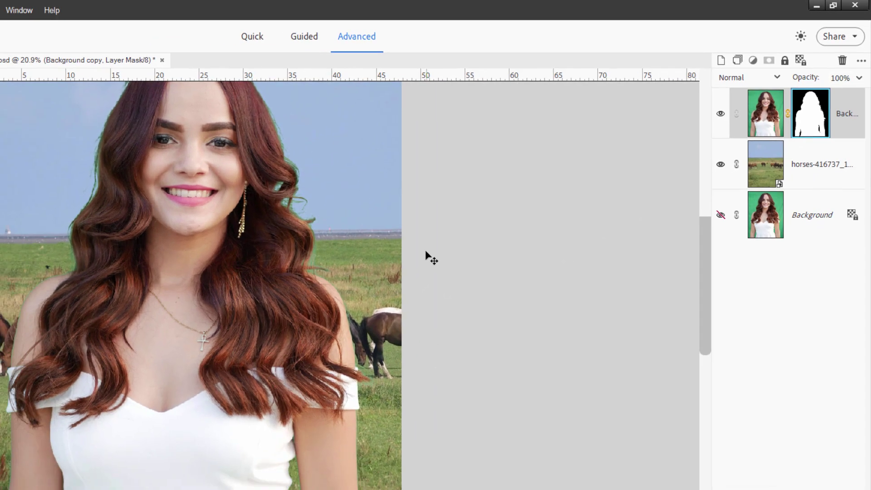
pyautogui.scroll(2, 514, 207)
pyautogui.moveTo(405, 159); pyautogui.dragTo(562, 295)
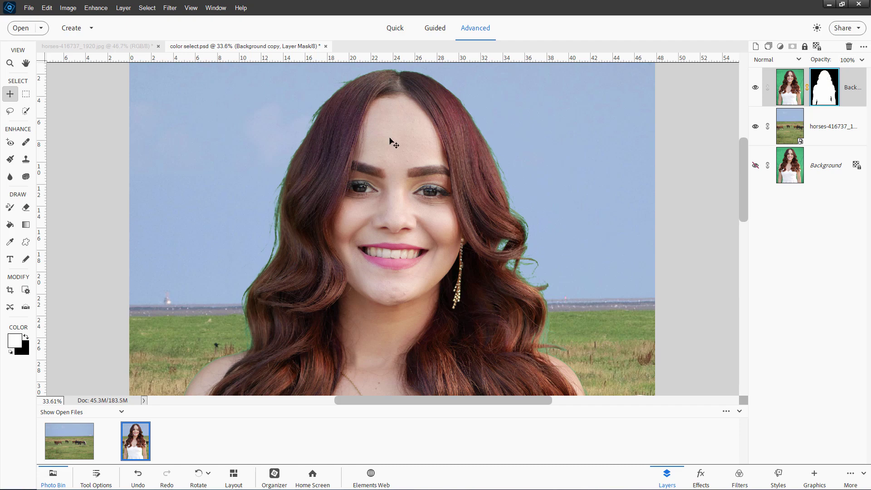
# - Switch to the Burn tool and enlarge the brush to 90 px
pyautogui.click(26, 176)
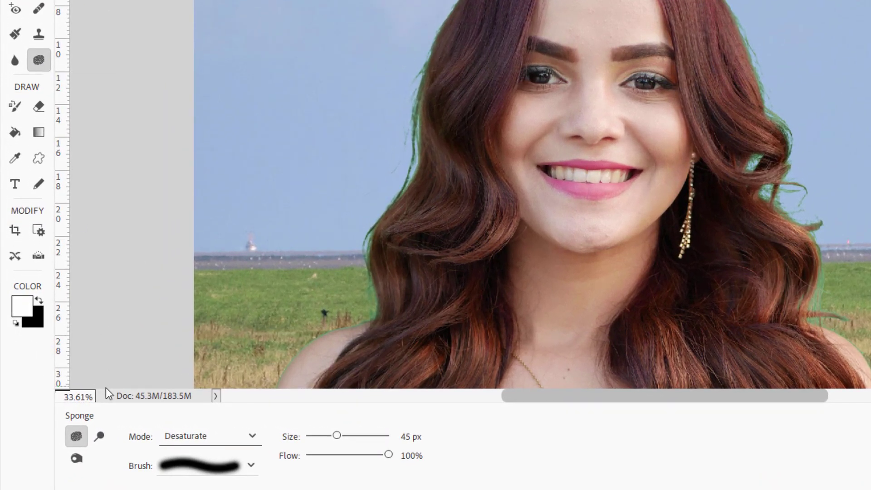
pyautogui.click(76, 458)
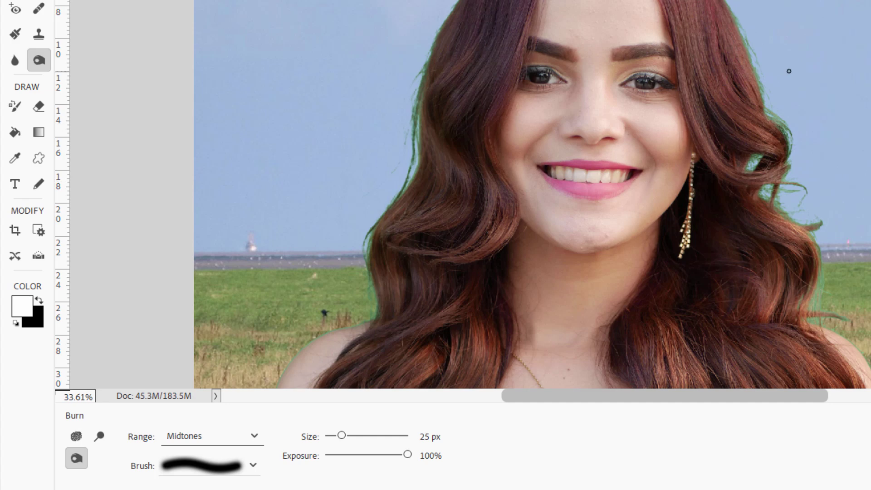
pyautogui.press(']')
pyautogui.press(']')
pyautogui.press(']')
pyautogui.press(']')
pyautogui.press(']')
pyautogui.press(']')
pyautogui.press(']')
pyautogui.press(']')
pyautogui.press(']')
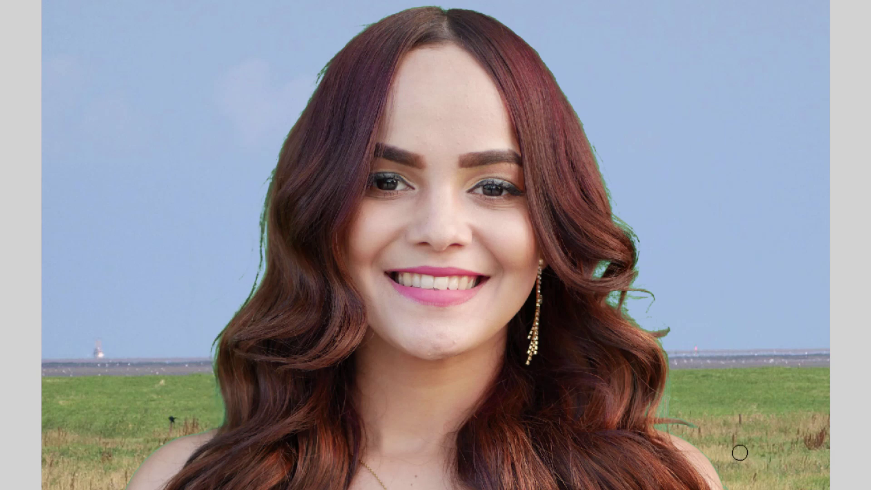
# - Bring the woman's face into view and target the layer's photo instead of its mask
pyautogui.moveTo(771, 468); pyautogui.dragTo(640, 164)
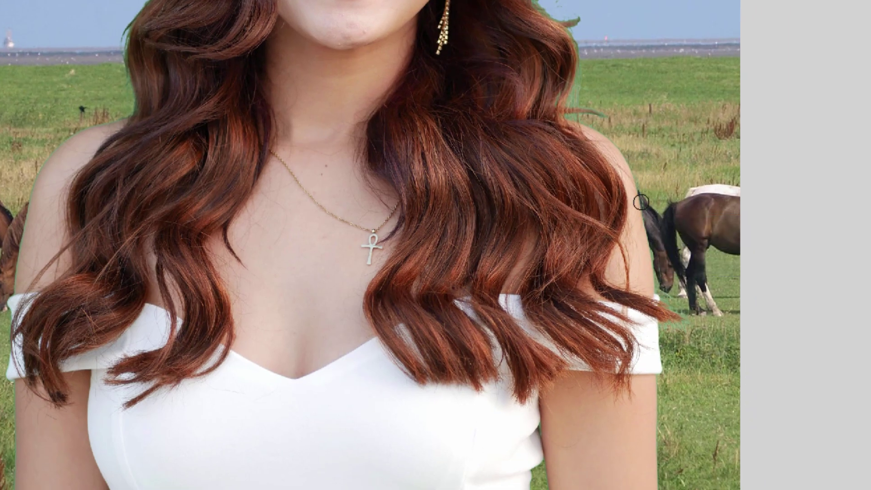
pyautogui.press('space')
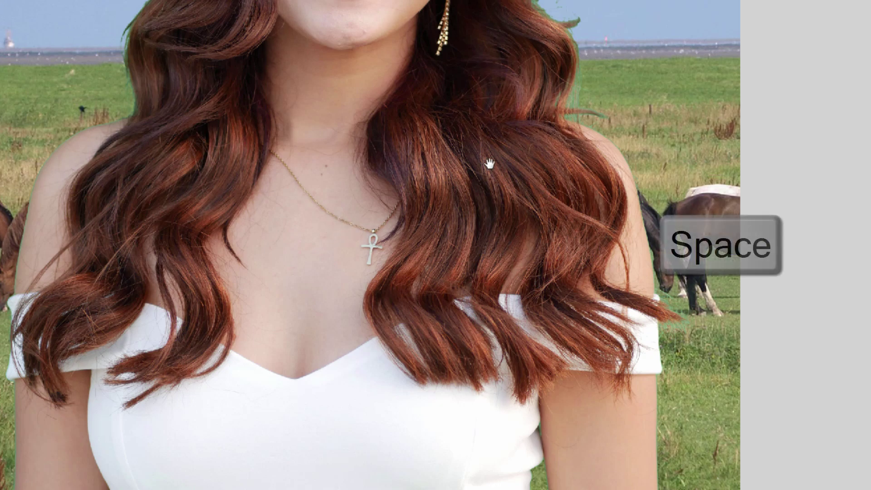
pyautogui.moveTo(489, 165); pyautogui.dragTo(581, 369)
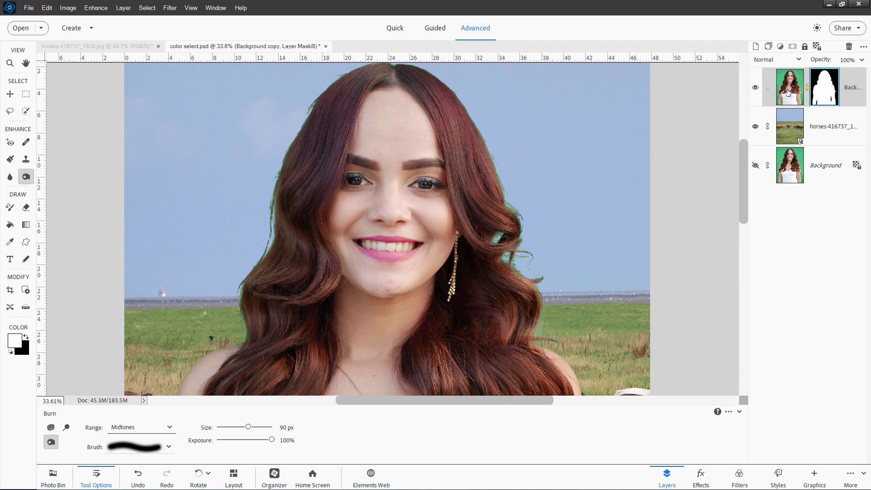
pyautogui.click(789, 91)
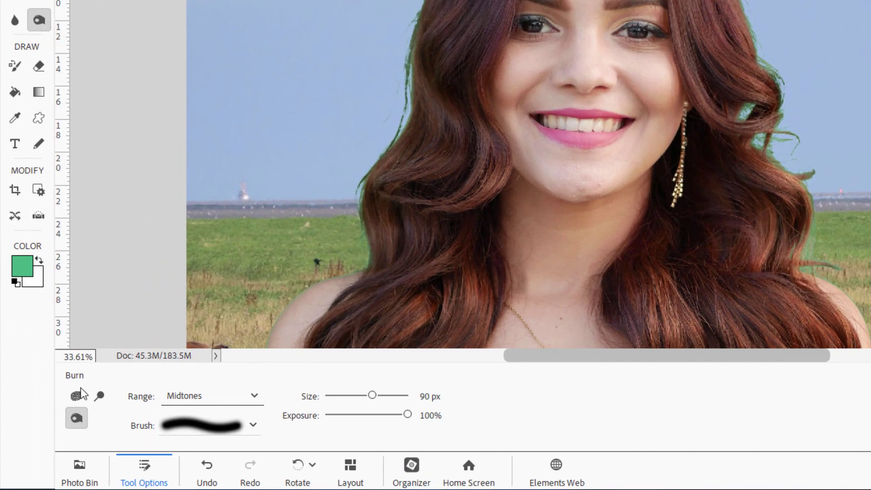
# - Desaturate the green hair fringe with the Sponge in Desaturate mode, then target the layer mask
pyautogui.click(75, 396)
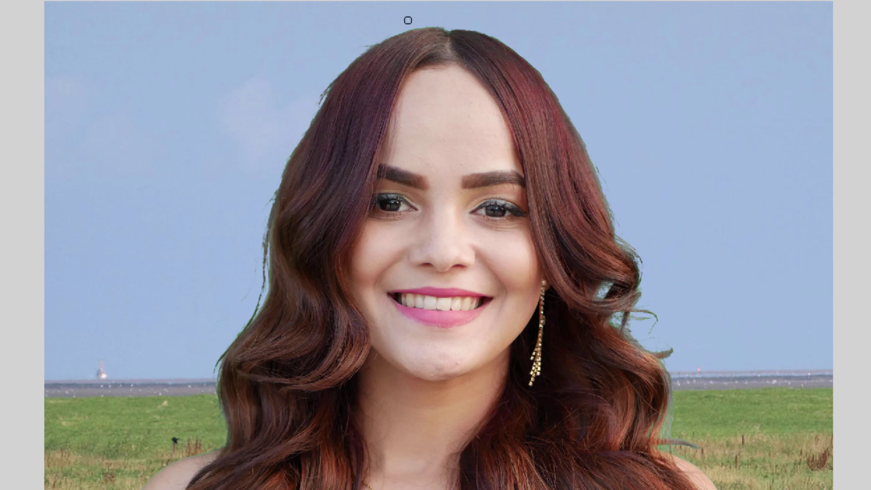
pyautogui.moveTo(275, 226); pyautogui.dragTo(257, 169)
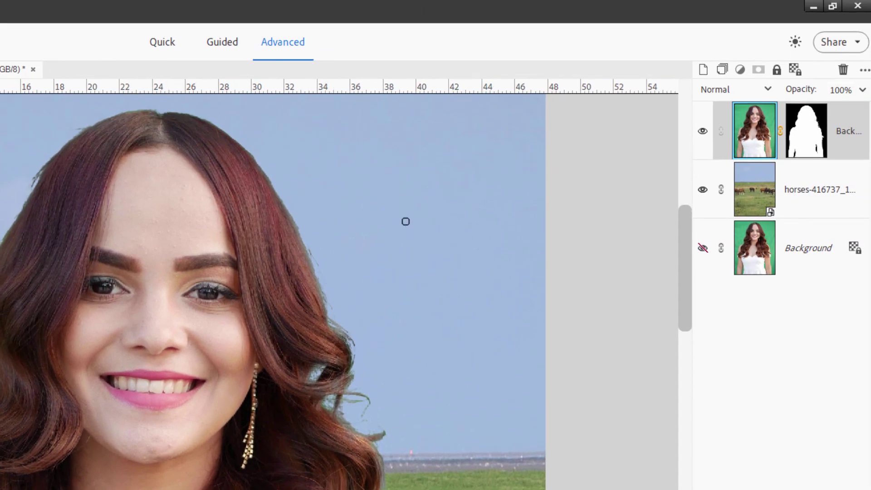
pyautogui.click(820, 148)
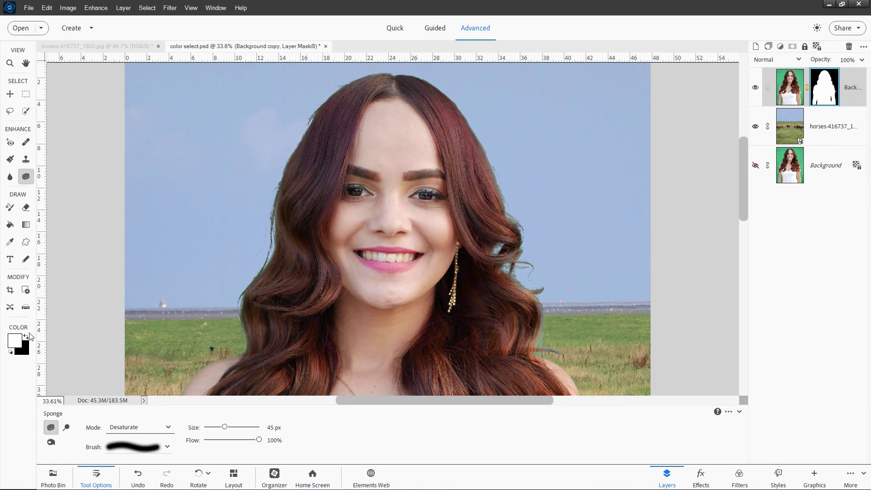
# - With black as foreground and the Brush tool, paint out the stray strand left of the hair
pyautogui.click(26, 338)
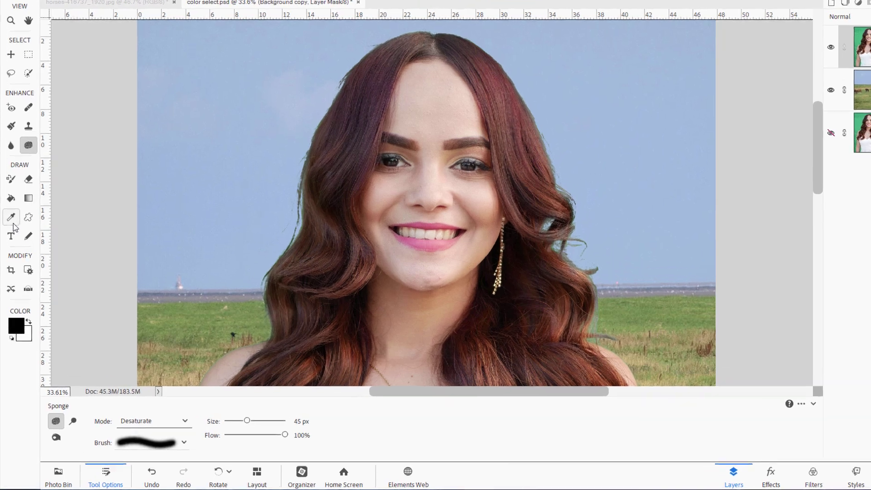
pyautogui.click(9, 206)
pyautogui.press('b')
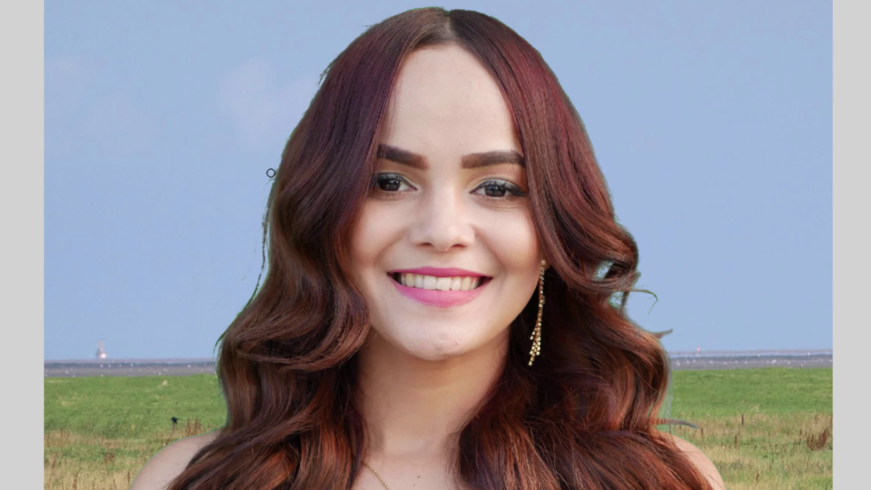
pyautogui.moveTo(263, 212); pyautogui.dragTo(261, 273)
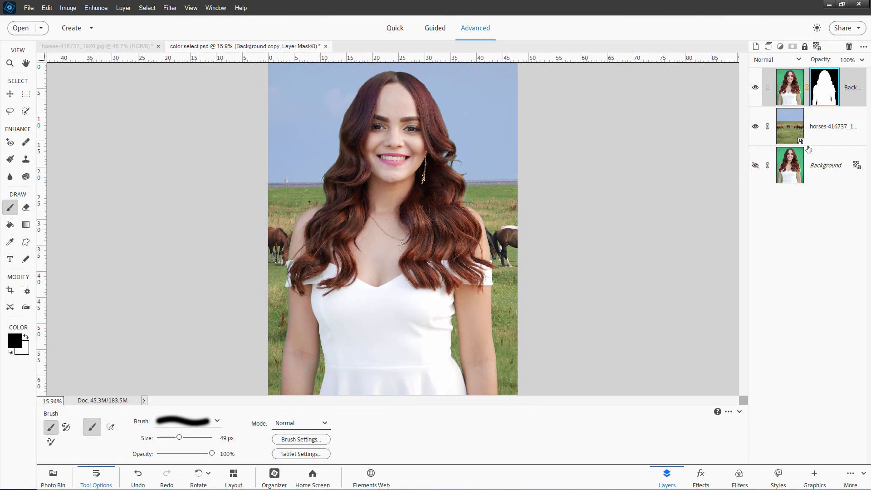
# - Create a Levels 1 layer clipped to the horses layer, with input black 31 and white 247
pyautogui.click(823, 133)
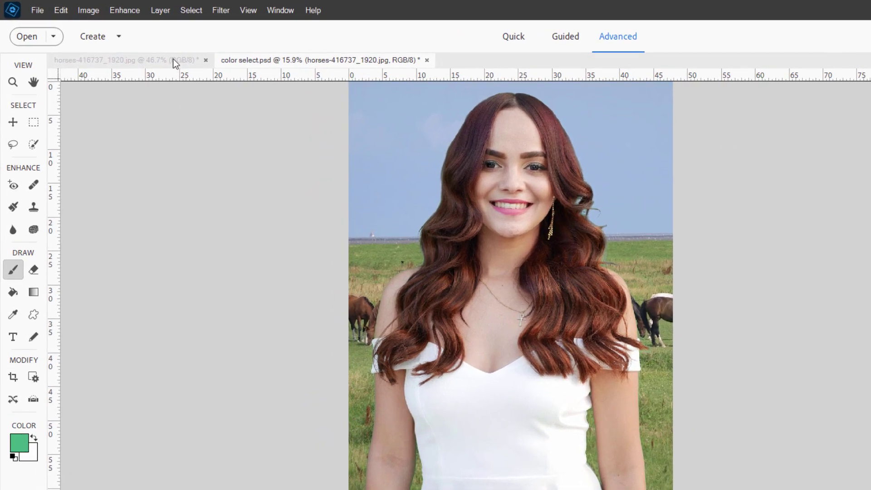
pyautogui.click(123, 8)
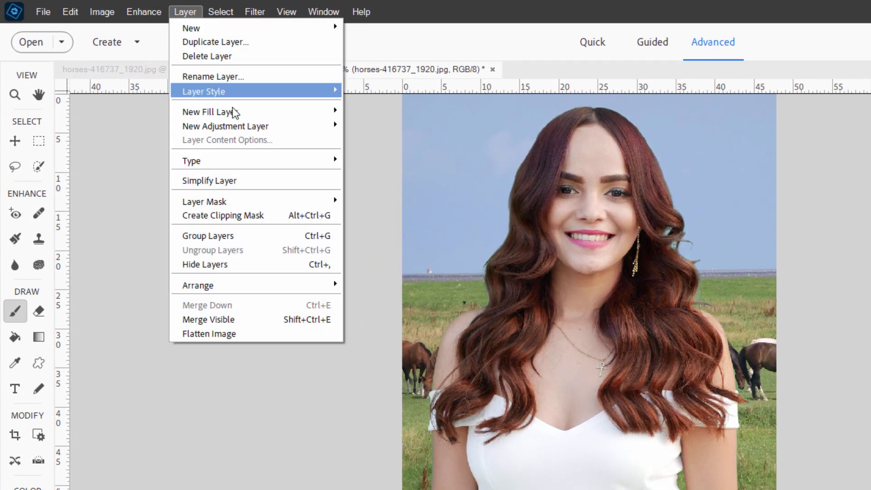
pyautogui.moveTo(237, 129)
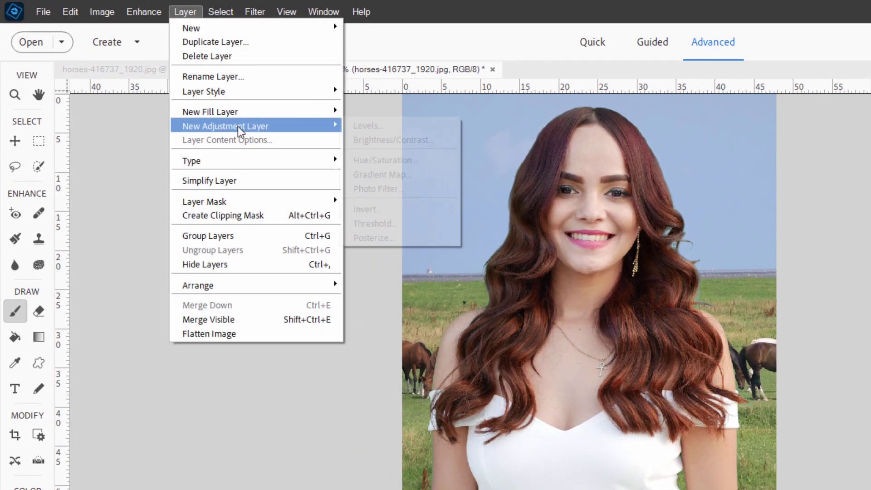
pyautogui.click(358, 125)
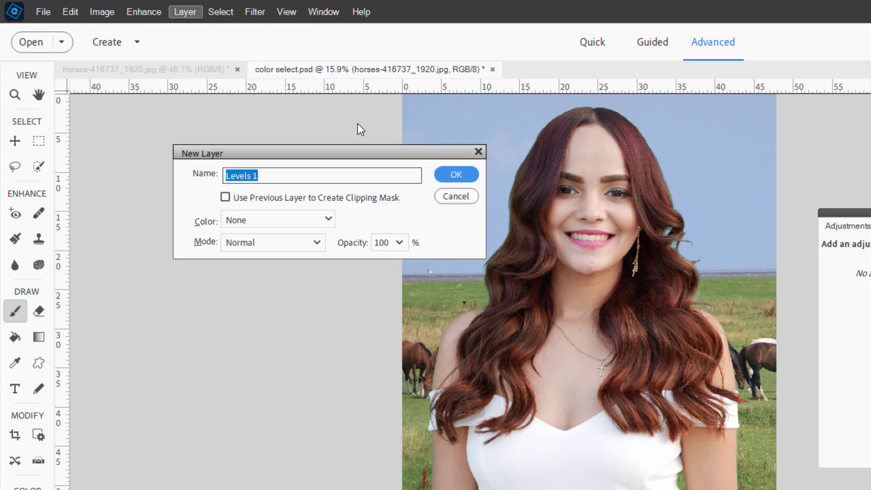
pyautogui.click(225, 196)
pyautogui.click(456, 175)
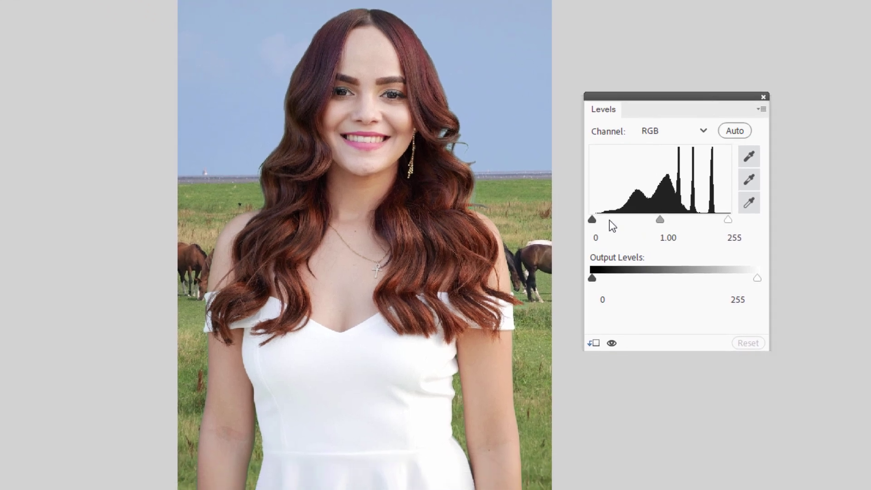
pyautogui.moveTo(592, 222); pyautogui.dragTo(608, 221)
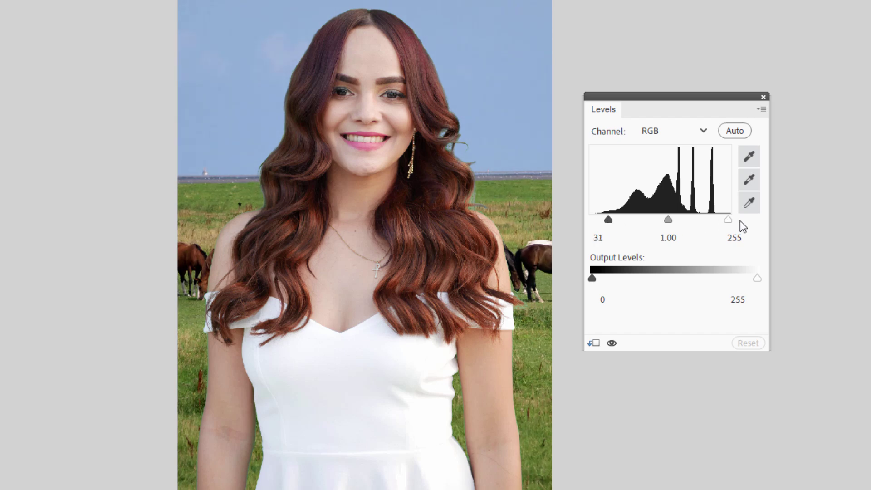
pyautogui.moveTo(729, 221); pyautogui.dragTo(724, 221)
pyautogui.click(763, 97)
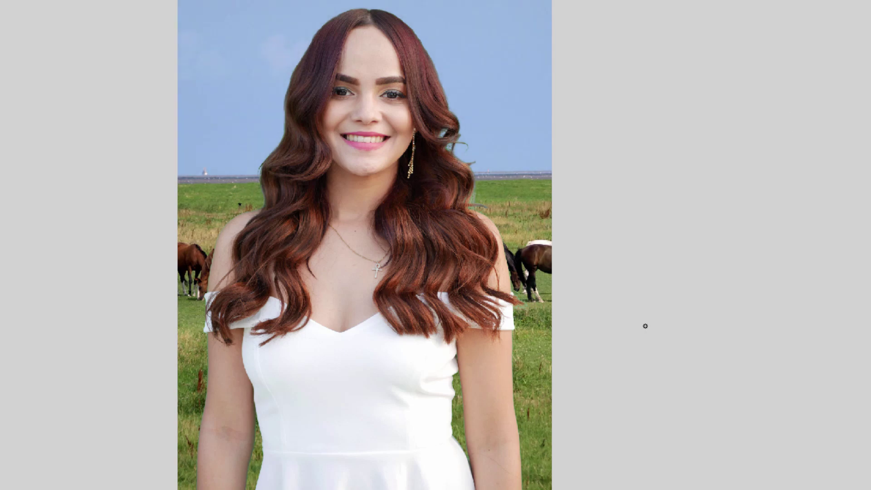